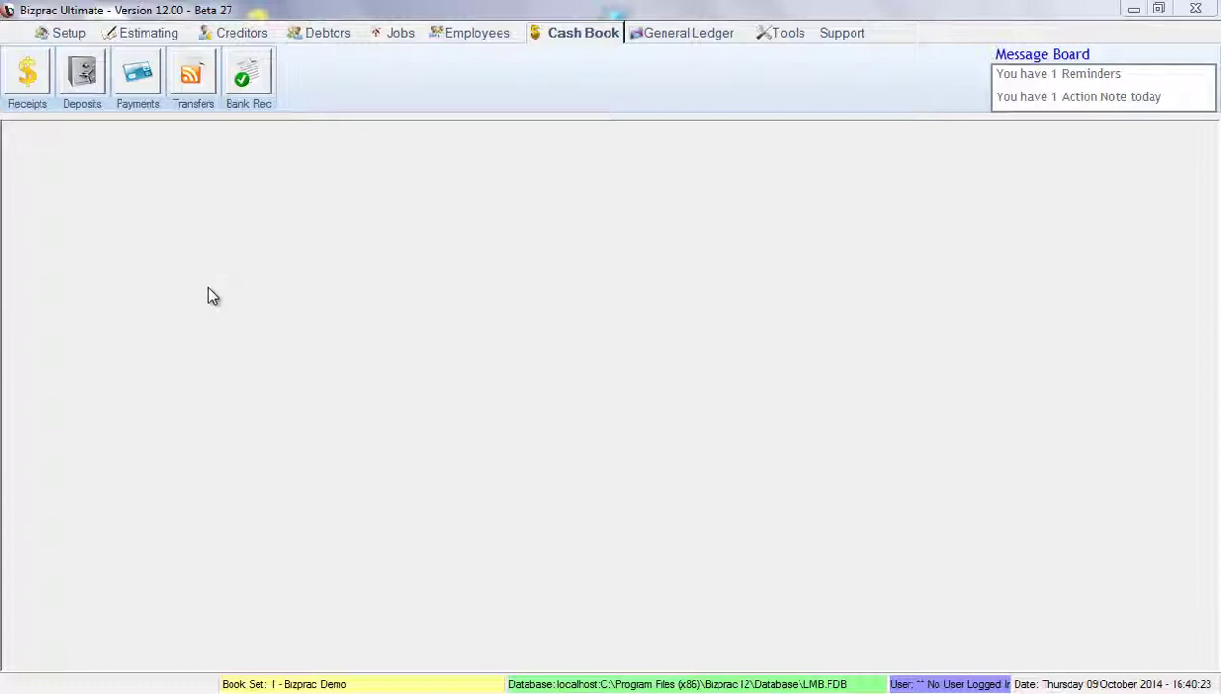
Open the cash book receipts, start a receipt from debtor invoices, and choose the third listed debtor as the payer
left_click(28, 77)
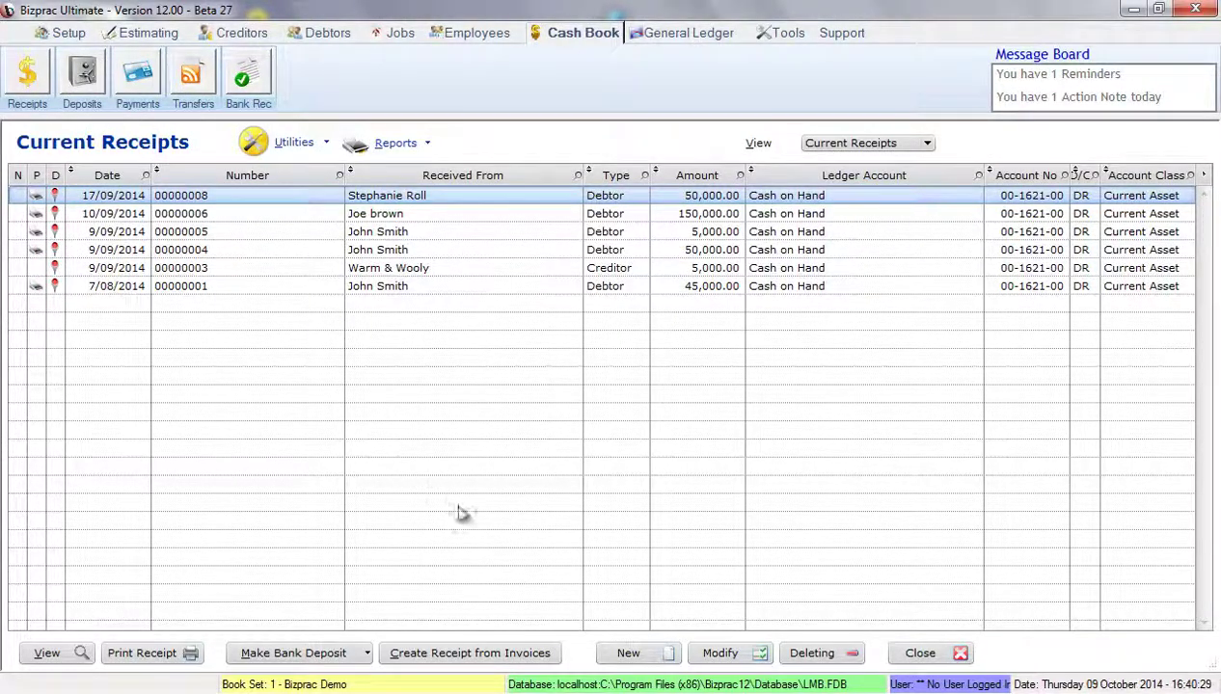
left_click(479, 654)
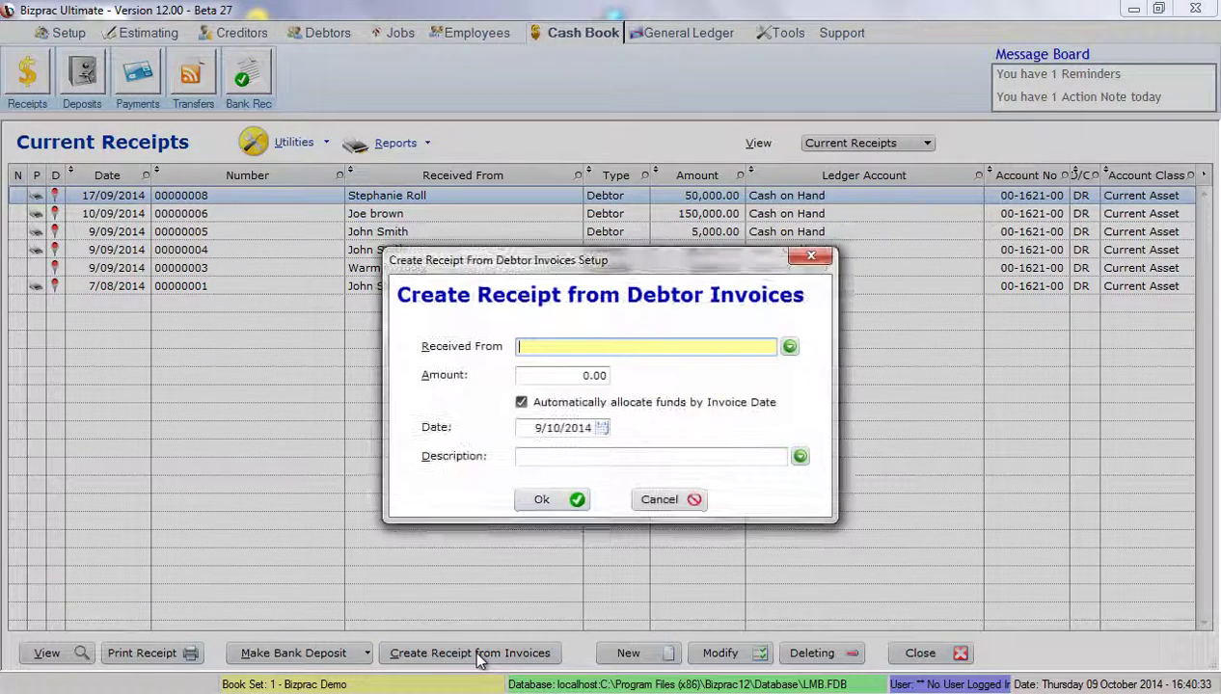
left_click(788, 348)
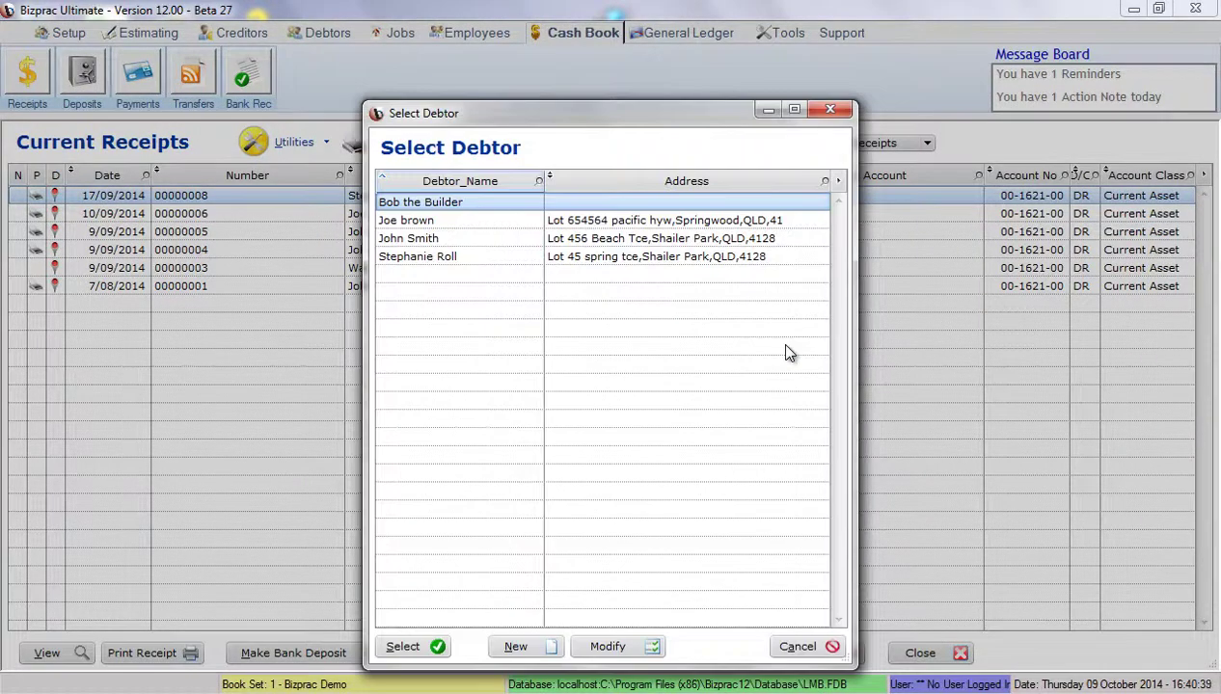
left_click(498, 241)
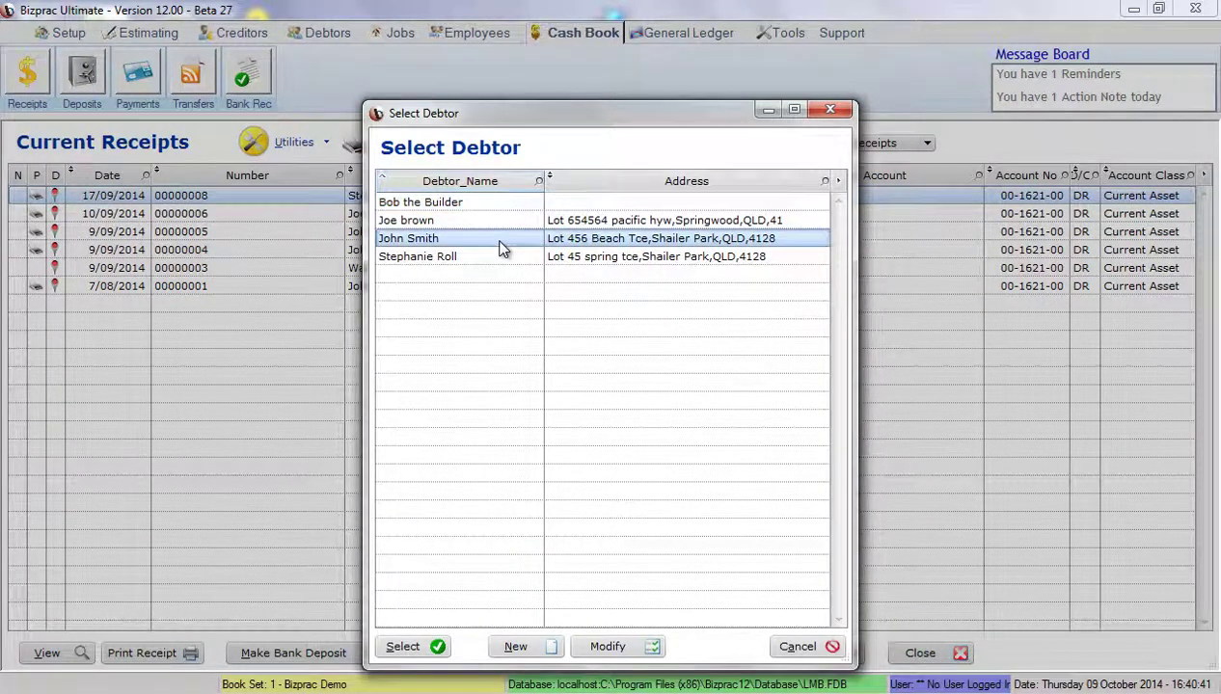
double_click(499, 241)
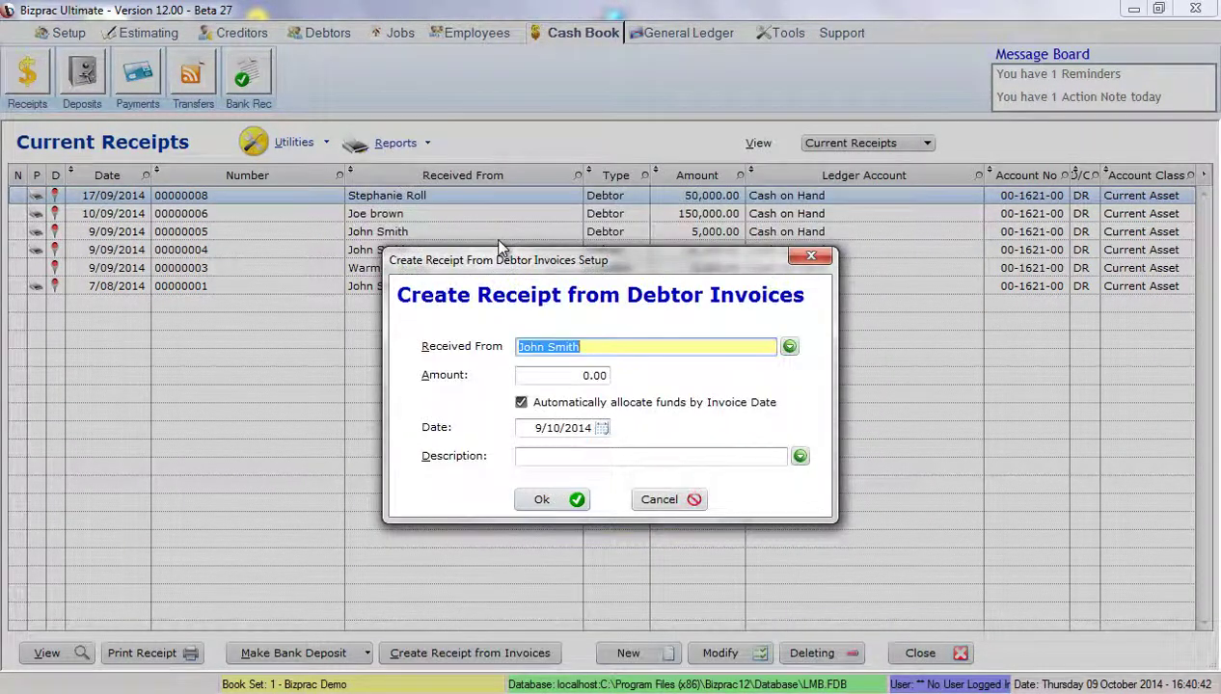
Set the receipt amount to 40,000.00 and choose Payment of Invoice as its description
left_click(576, 378)
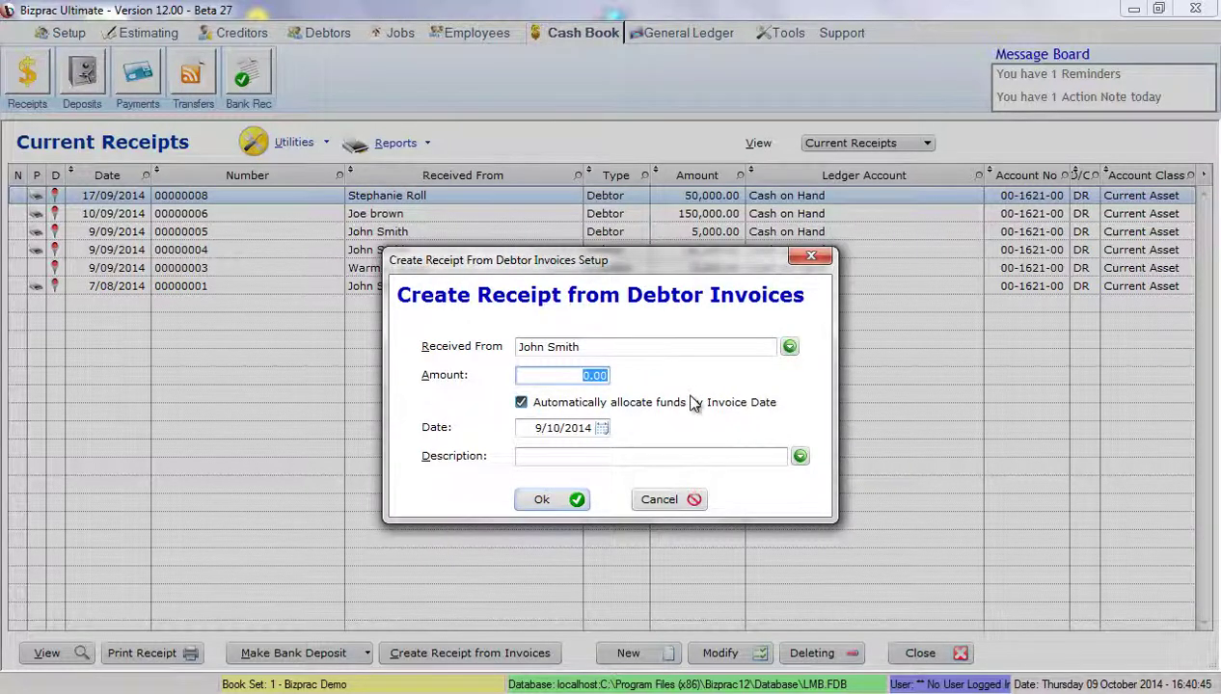
type("40000")
key("Tab")
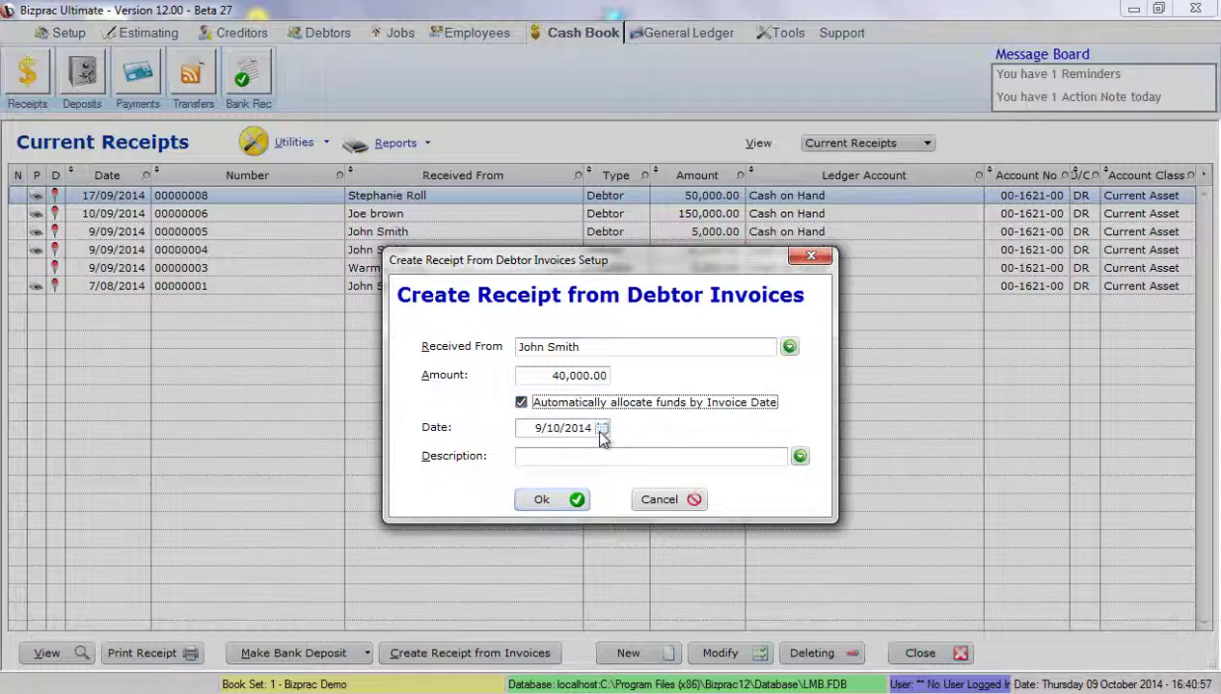
left_click(747, 456)
left_click(799, 458)
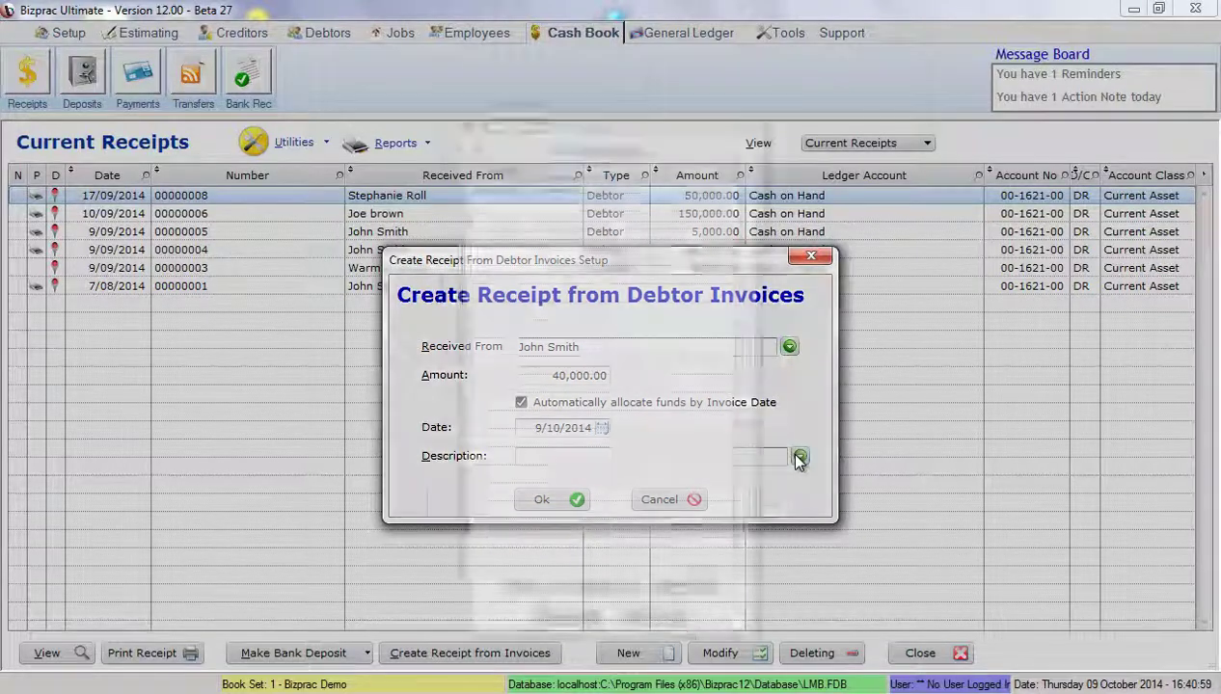
left_click(551, 186)
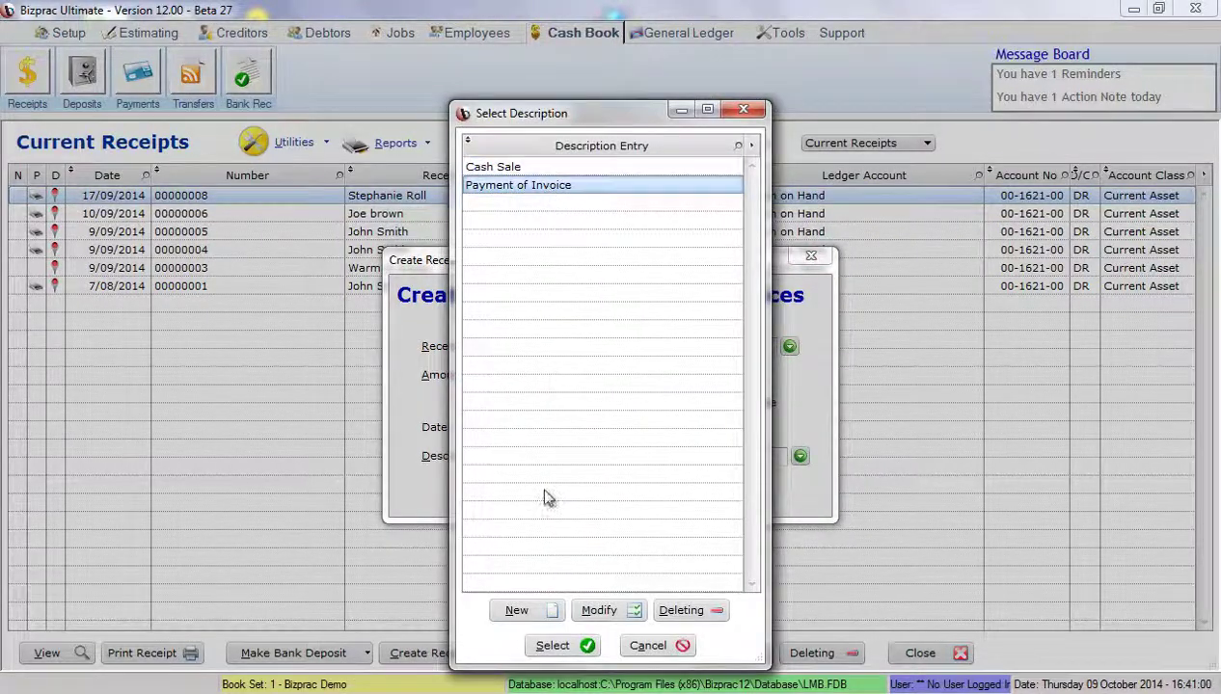
left_click(547, 645)
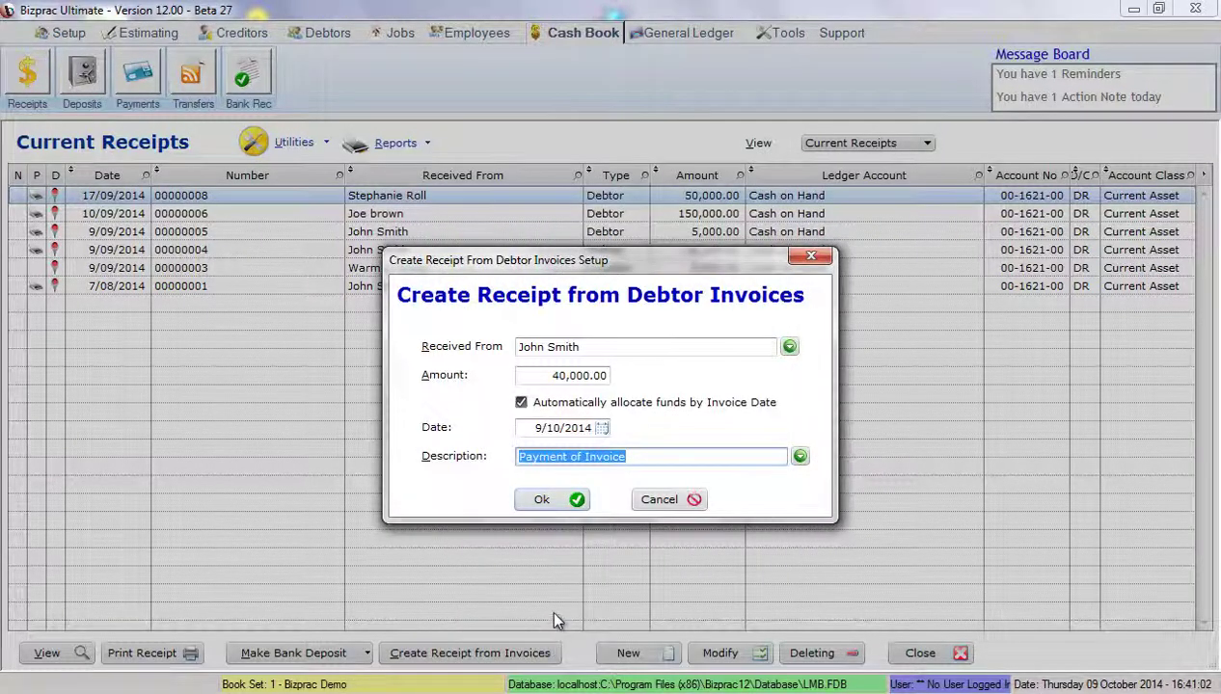
Accept the receipt setup and create the receipt with the funds automatically allocated by invoice date
left_click(547, 500)
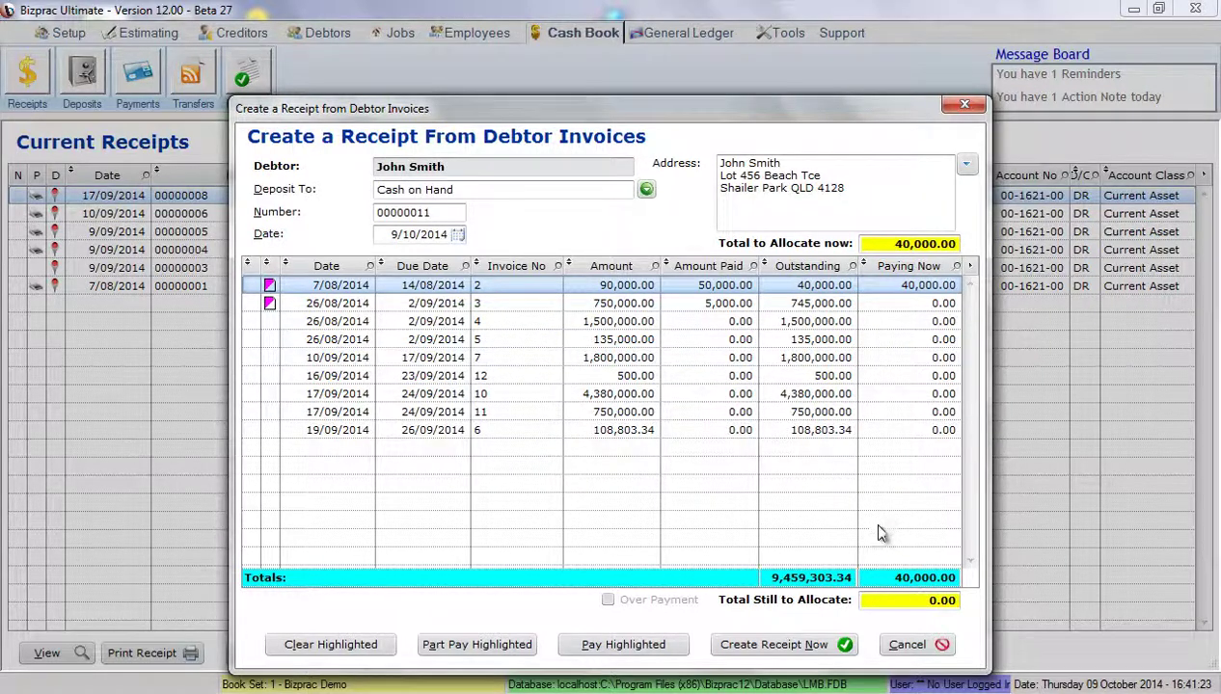
left_click(793, 654)
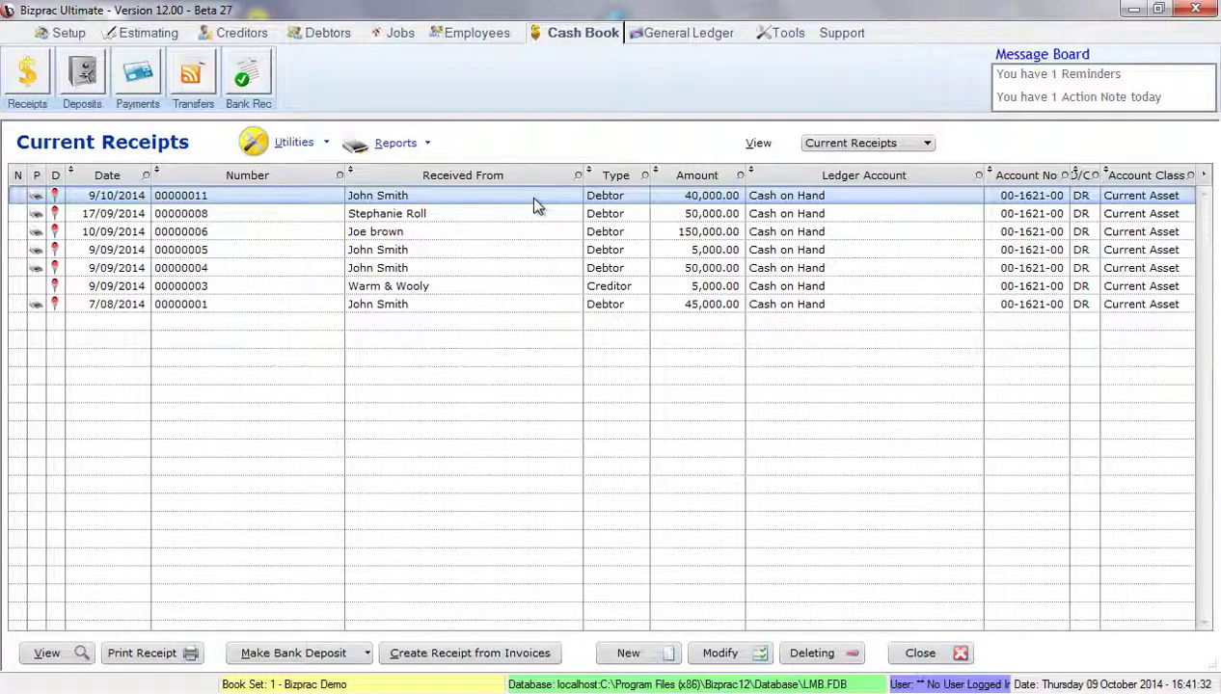
left_click(614, 205)
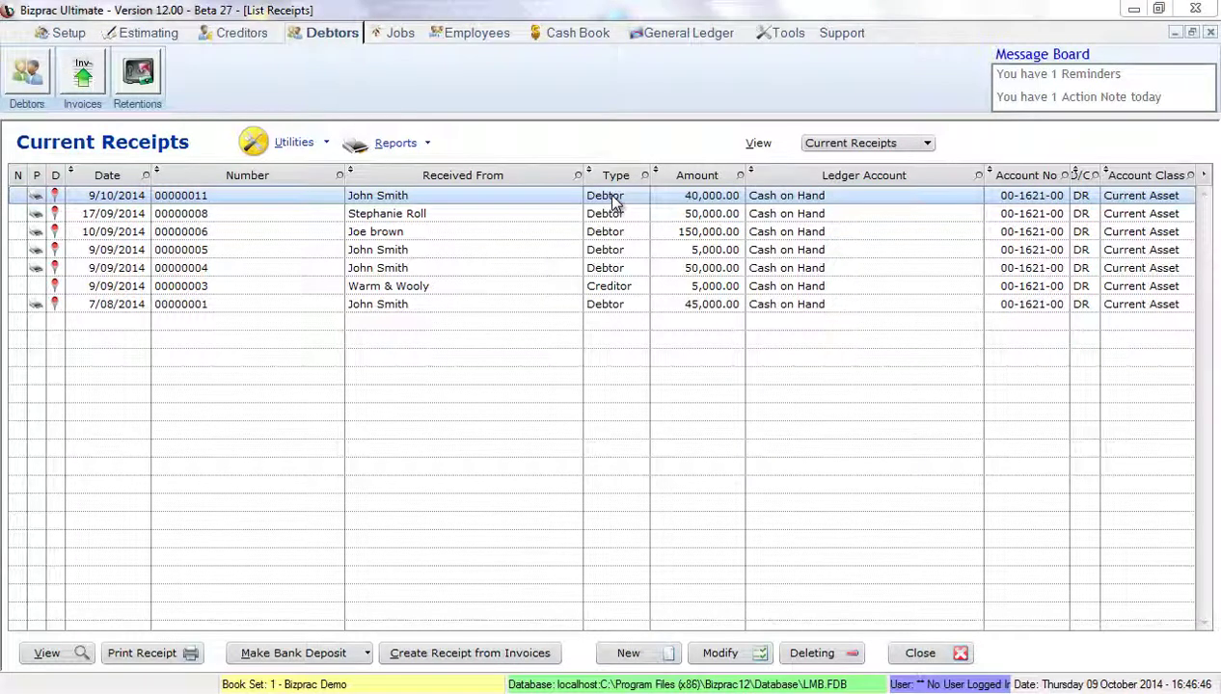
Start another receipt from debtor invoices for the same debtor and set its amount to 500.00
left_click(493, 654)
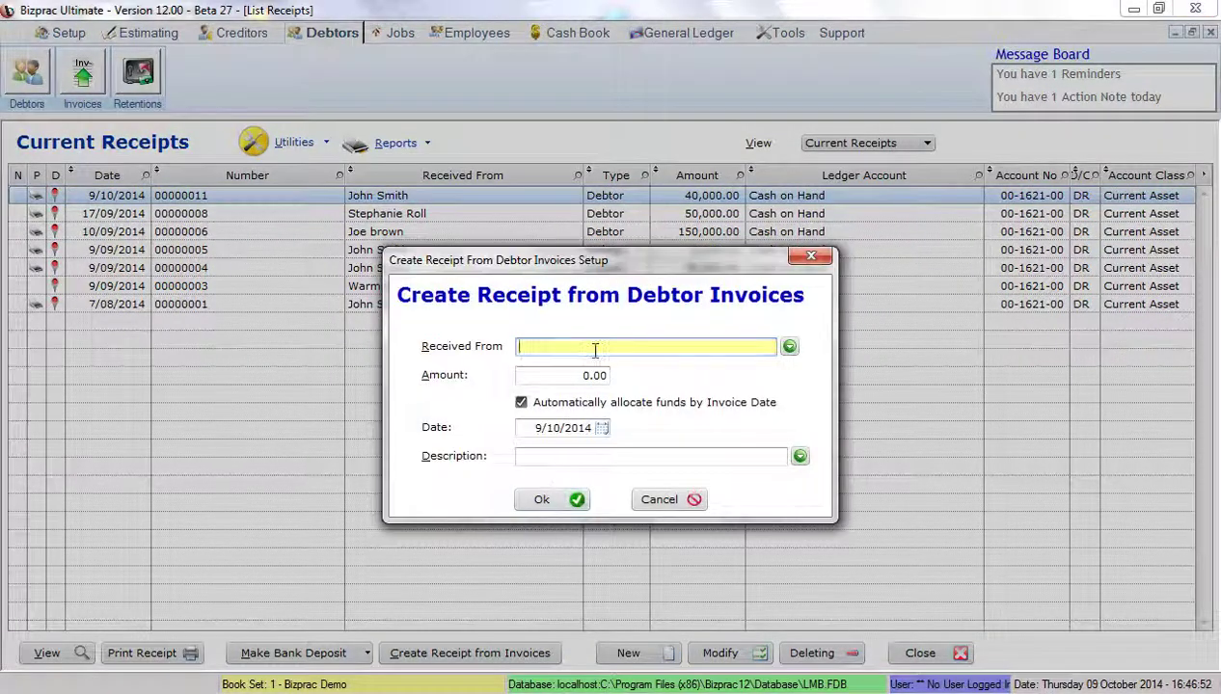
type("J")
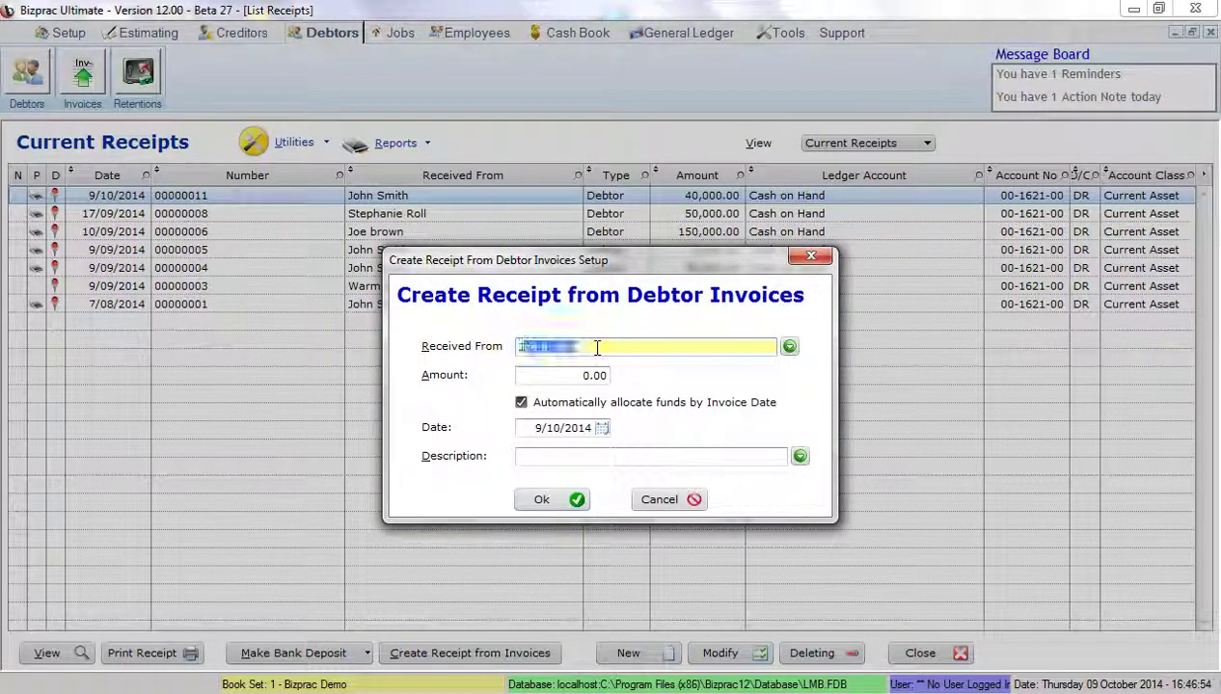
type("ohn Smith")
key("Tab")
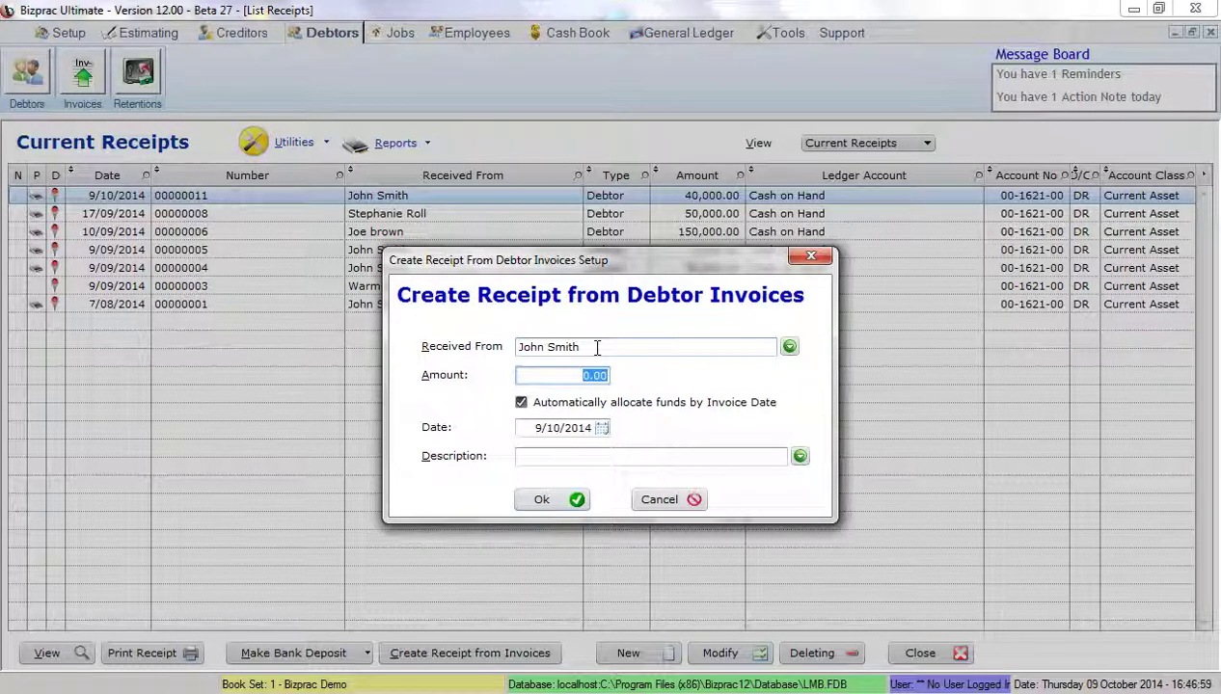
type("500")
key("Tab")
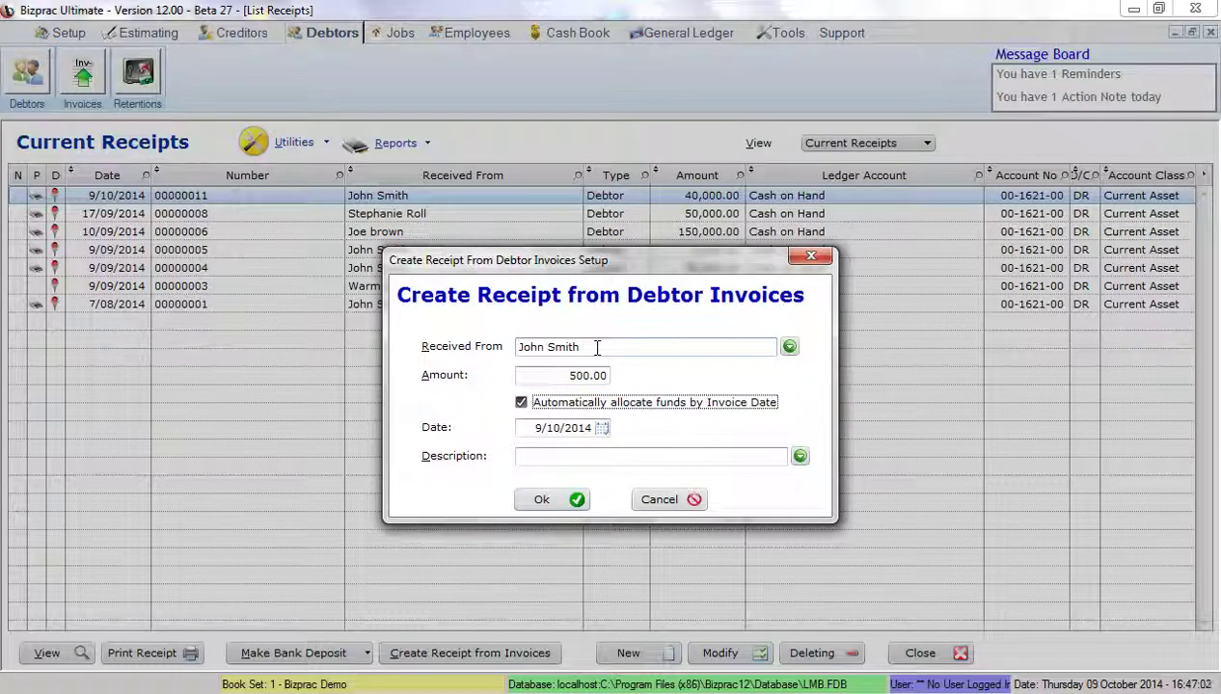
Turn off automatic allocation by invoice date, choose the description Payment of Invoice, and accept the receipt setup
left_click(570, 412)
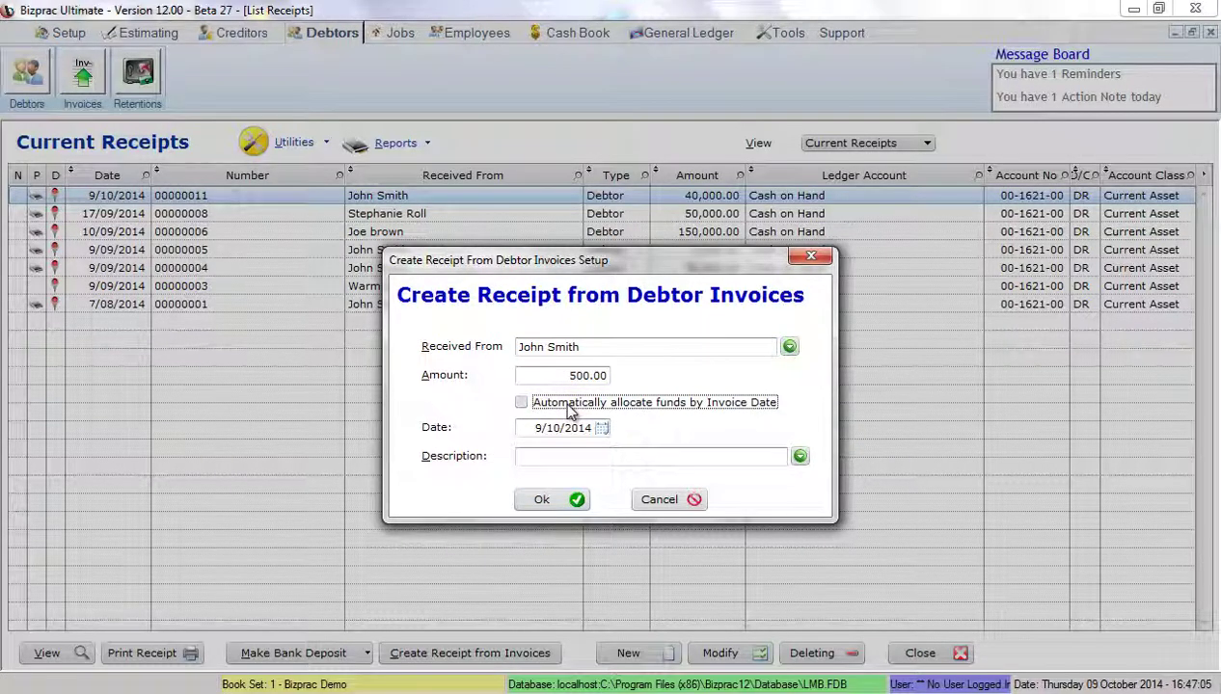
left_click(799, 457)
left_click(570, 188)
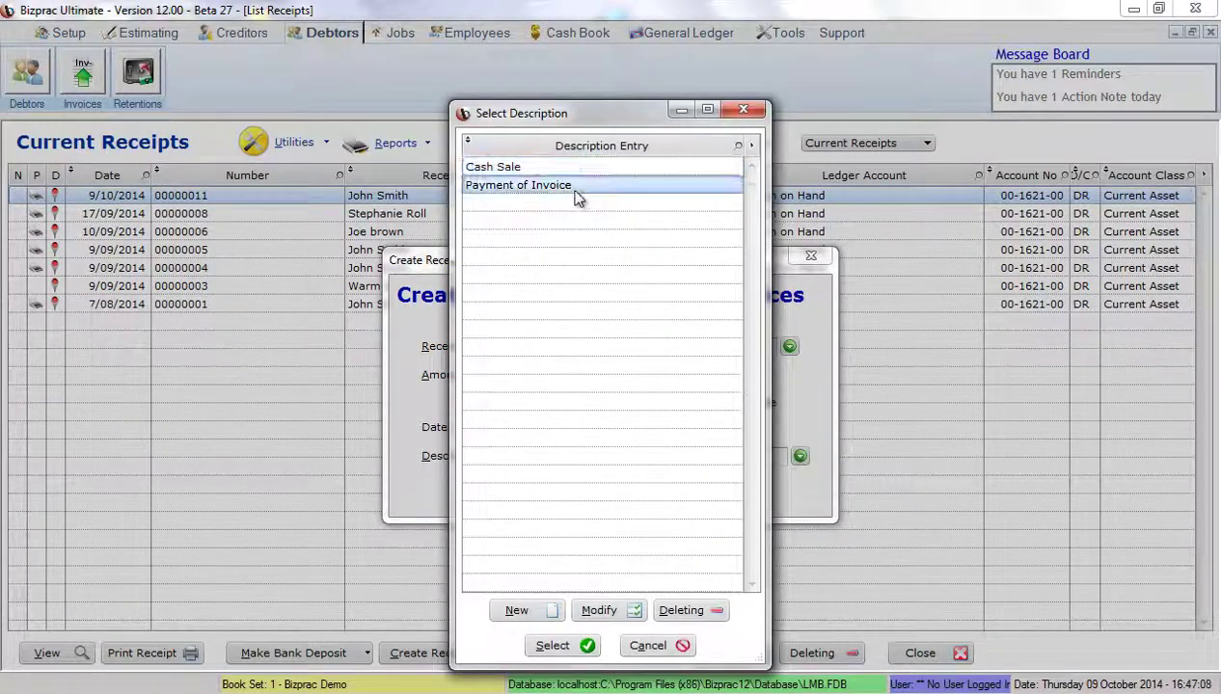
left_click(564, 646)
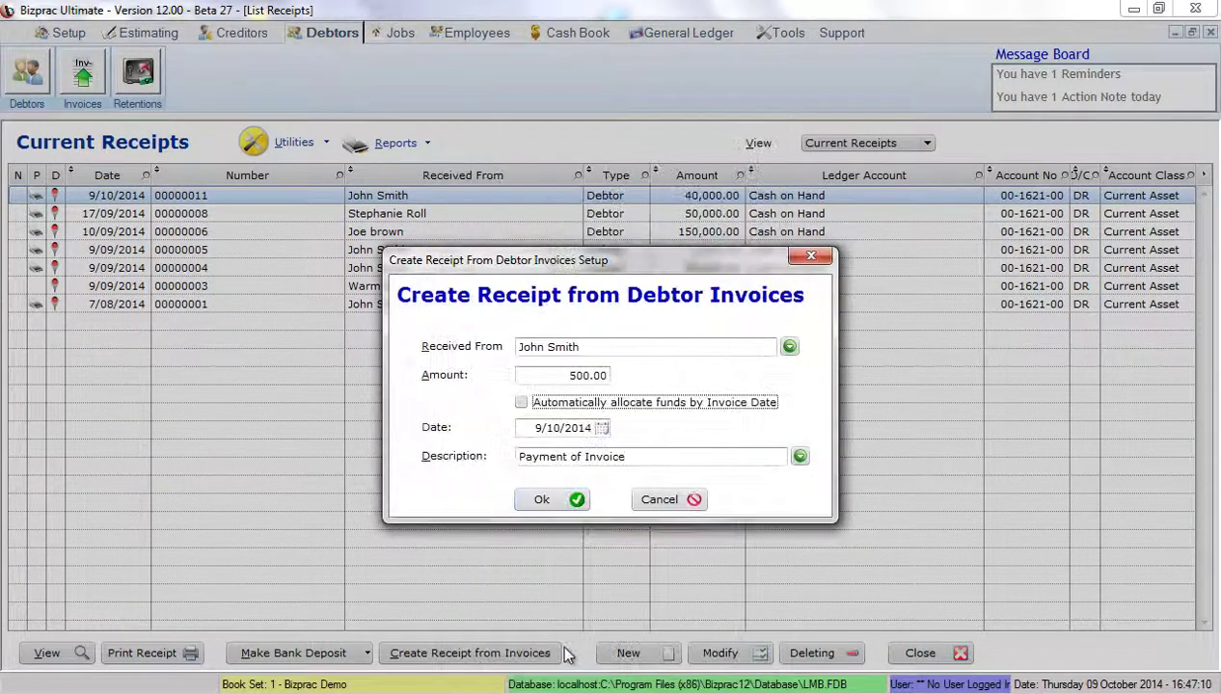
left_click(556, 581)
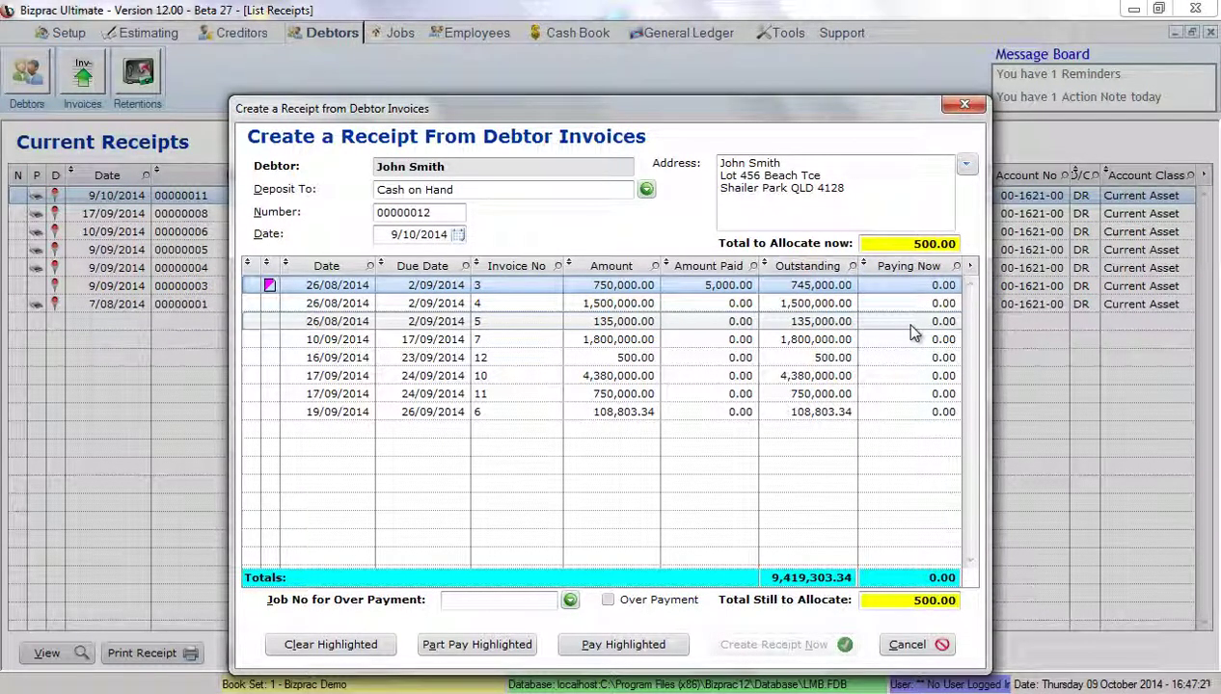
Pay invoice 12 dated 16/09/2014 with the 500.00 and create the receipt
left_click(907, 357)
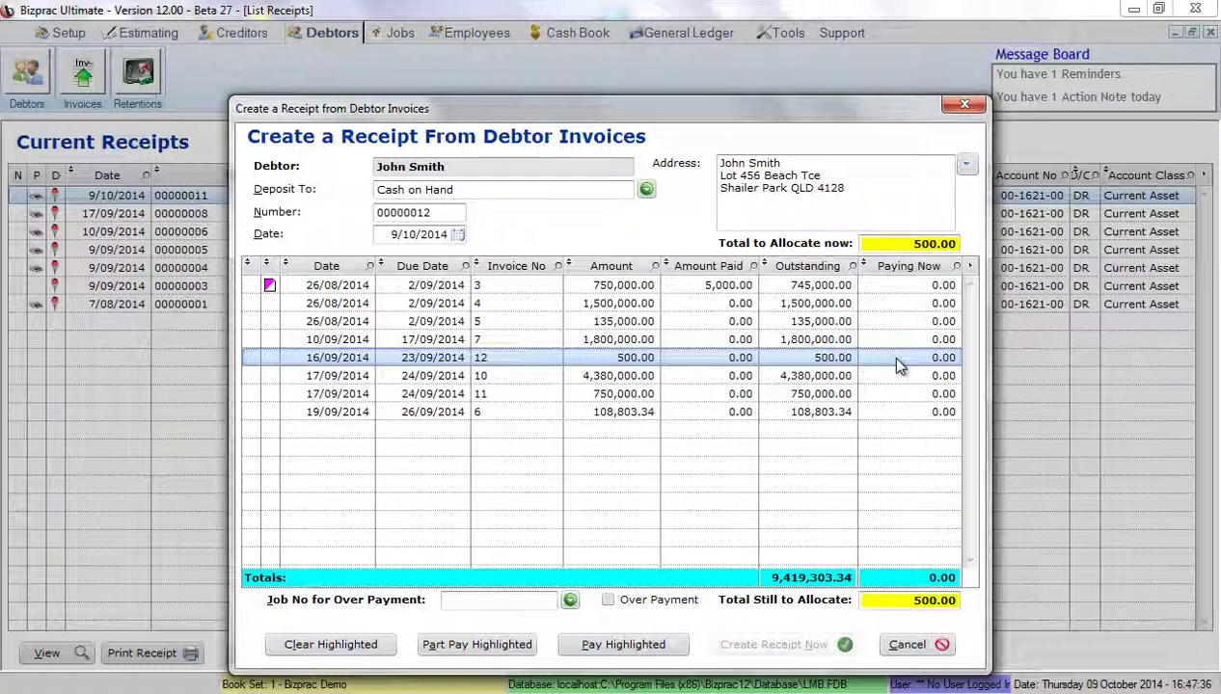
left_click(652, 650)
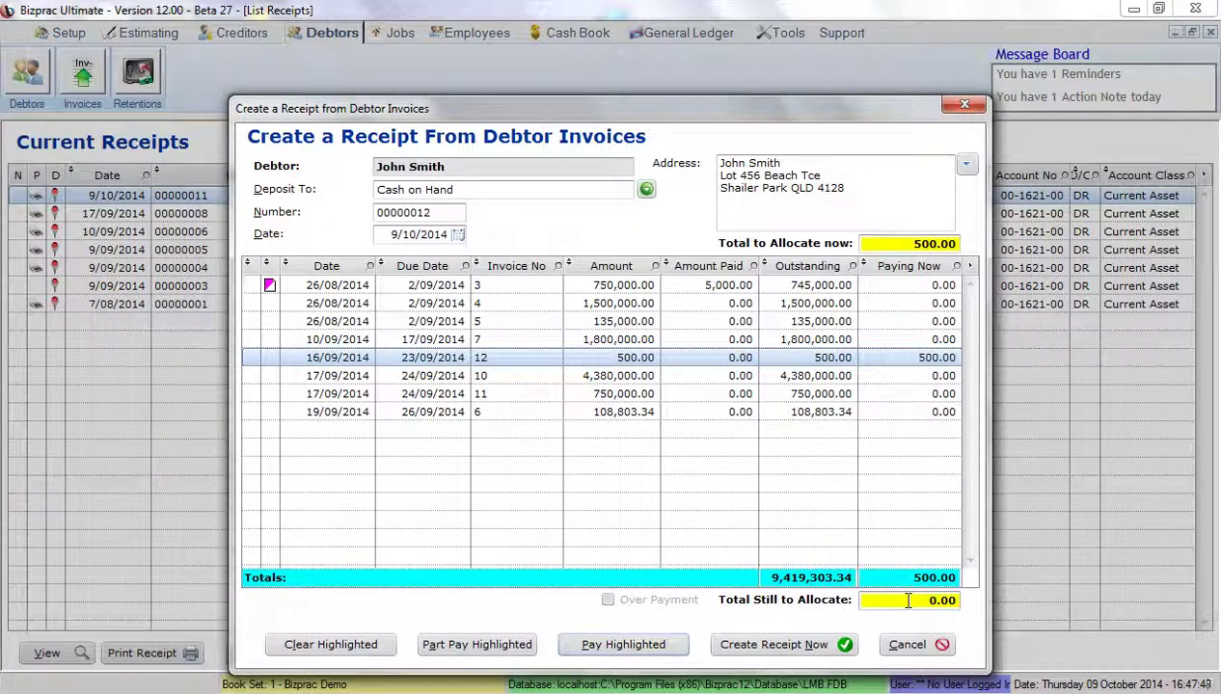
left_click(806, 654)
left_click(805, 654)
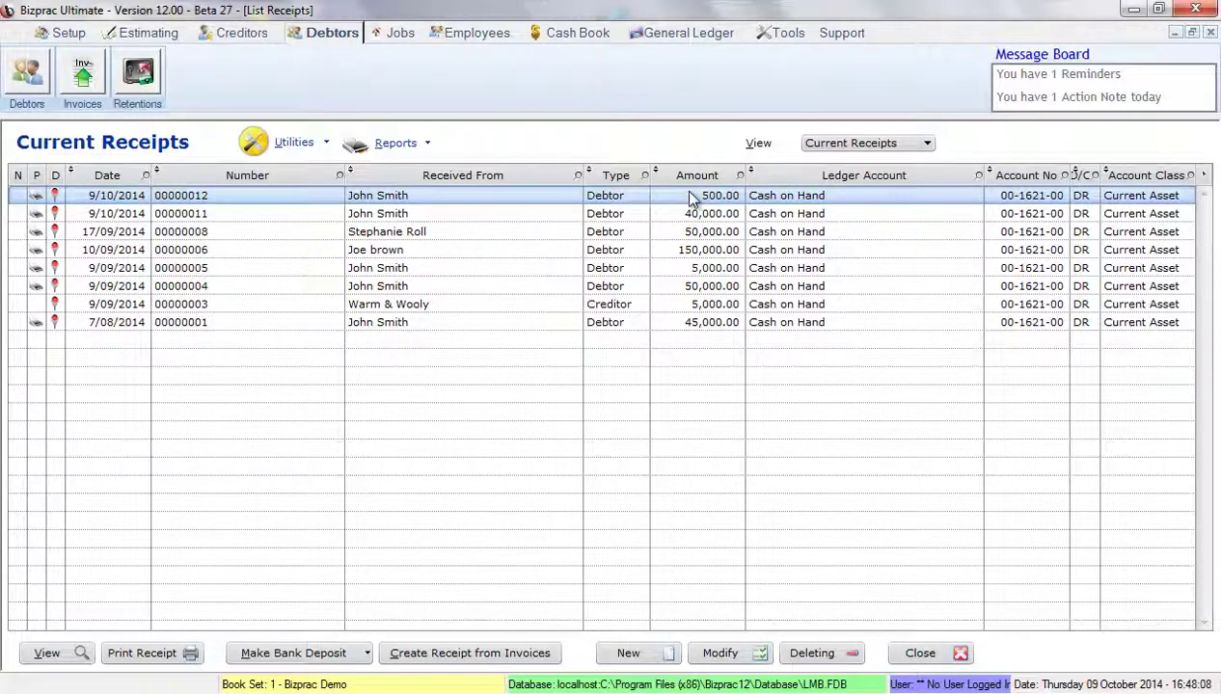
Display the debtor invoices for the new 500.00 receipt, check which invoice it covers, and close the display
left_click(314, 142)
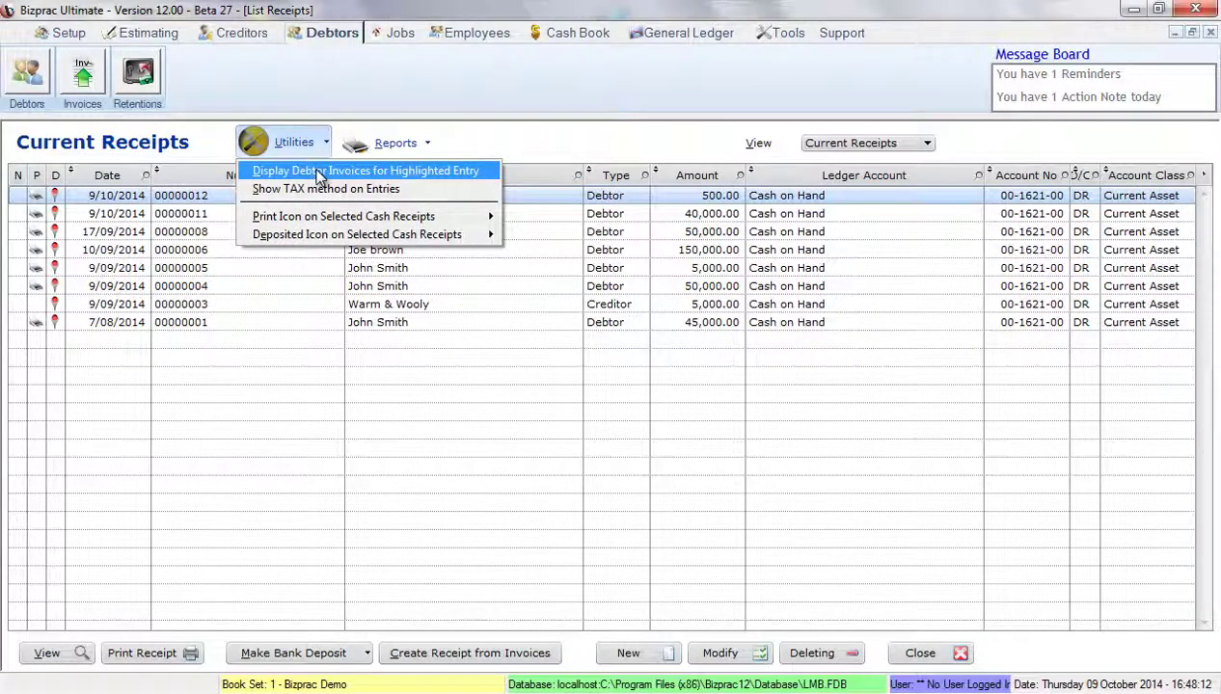
left_click(319, 173)
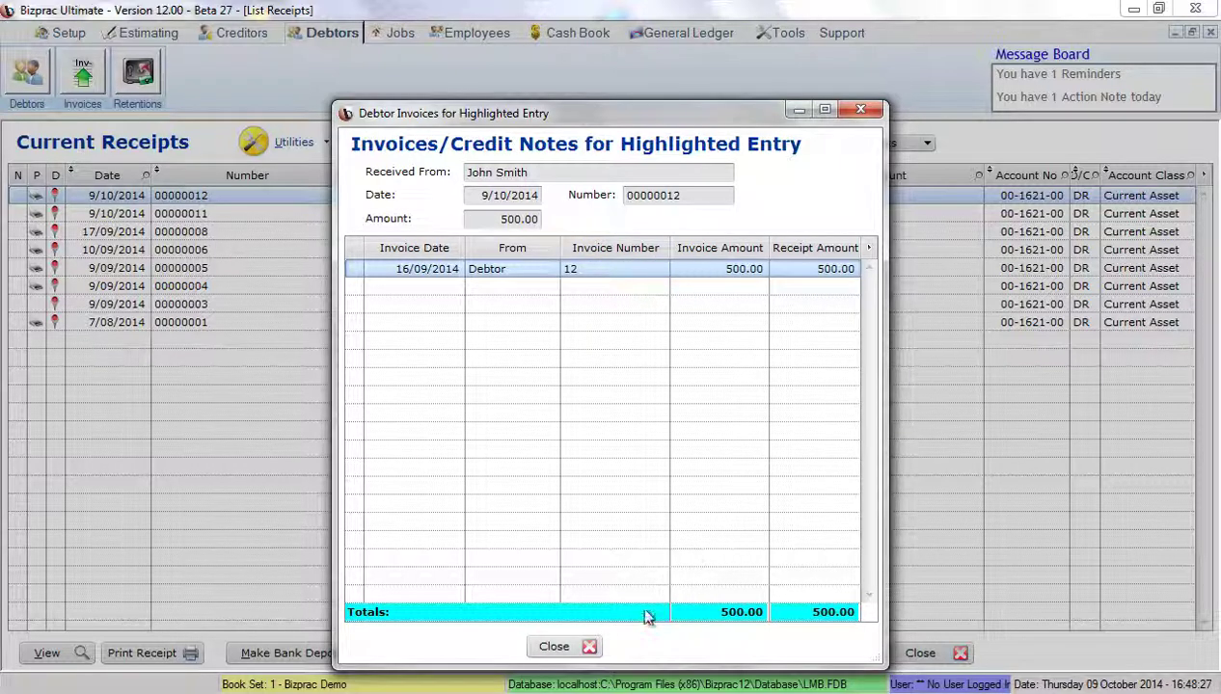
left_click(582, 646)
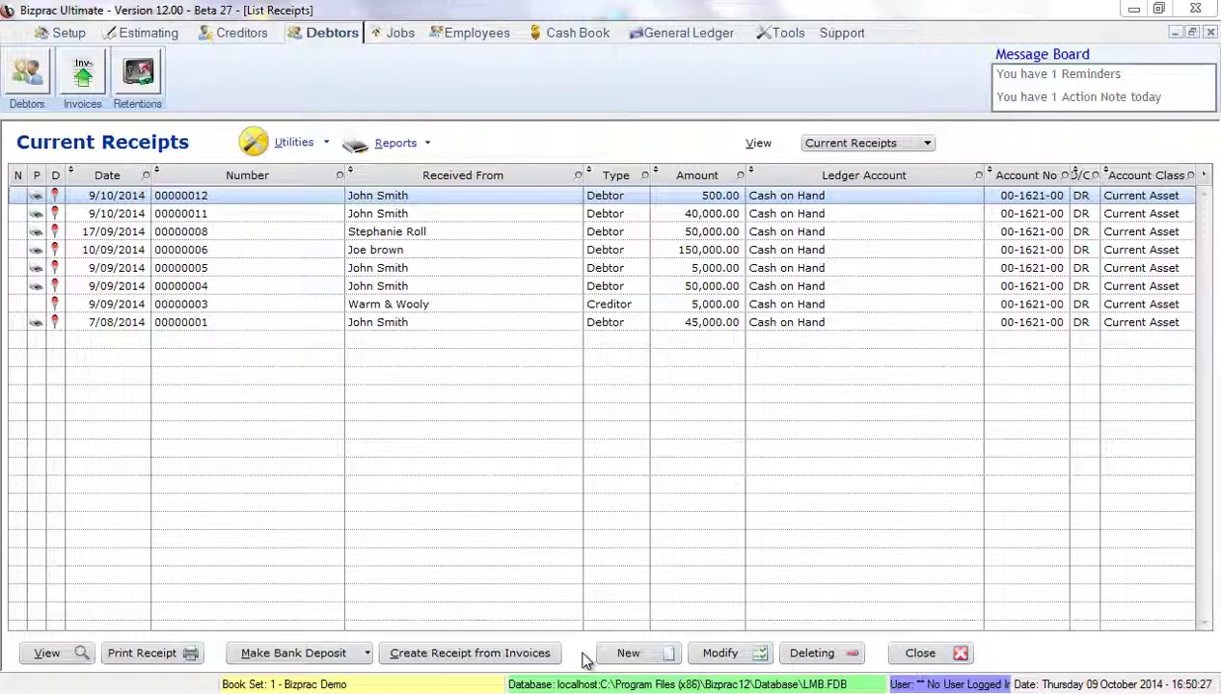
Start a third receipt from debtor invoices for the same debtor and set its amount to 45,000.00
left_click(511, 654)
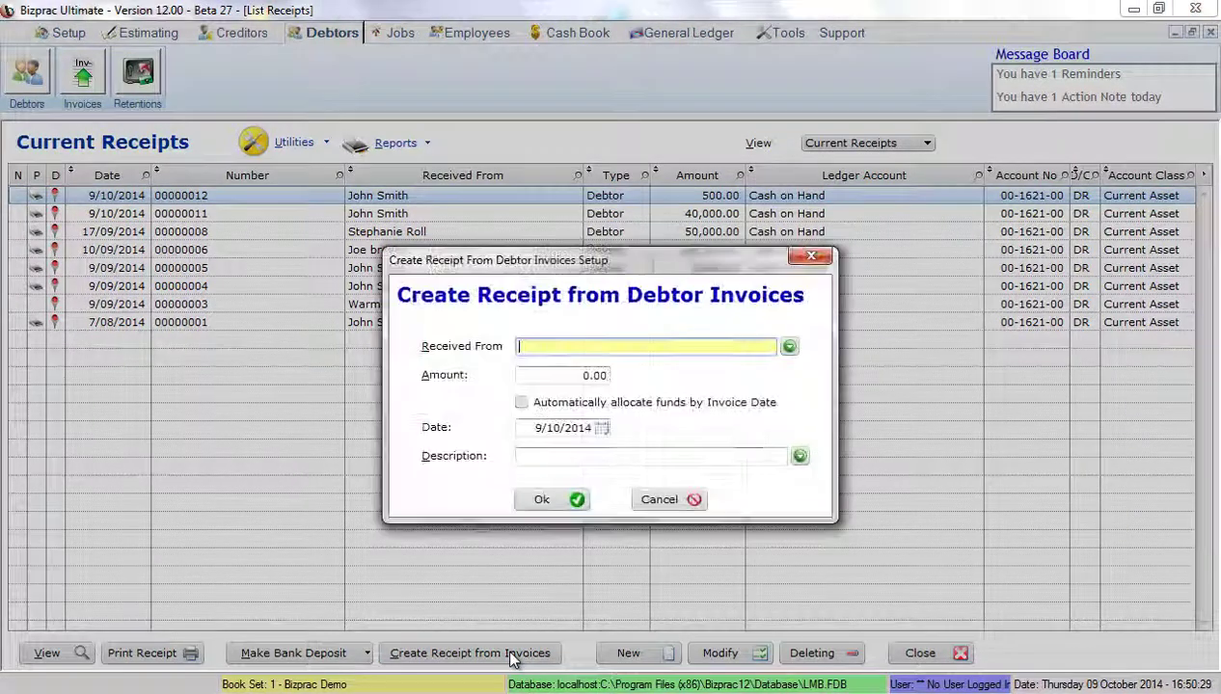
type("John Smith")
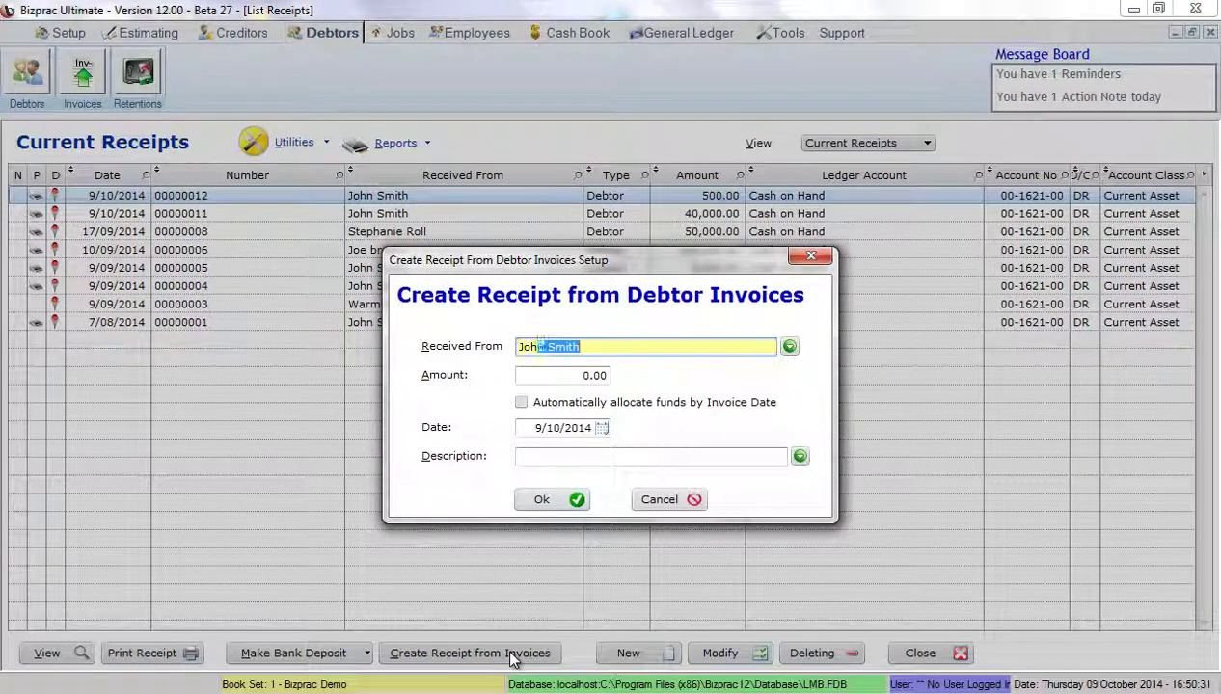
key("Tab")
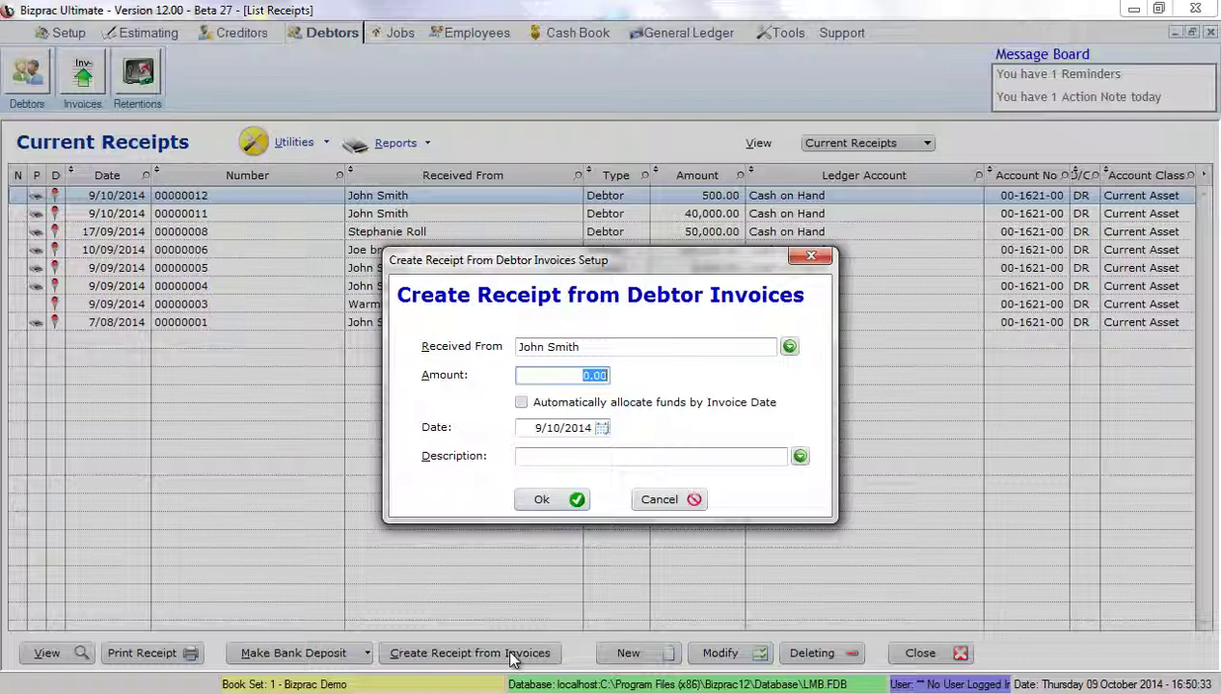
type("4")
type("000")
key("Tab")
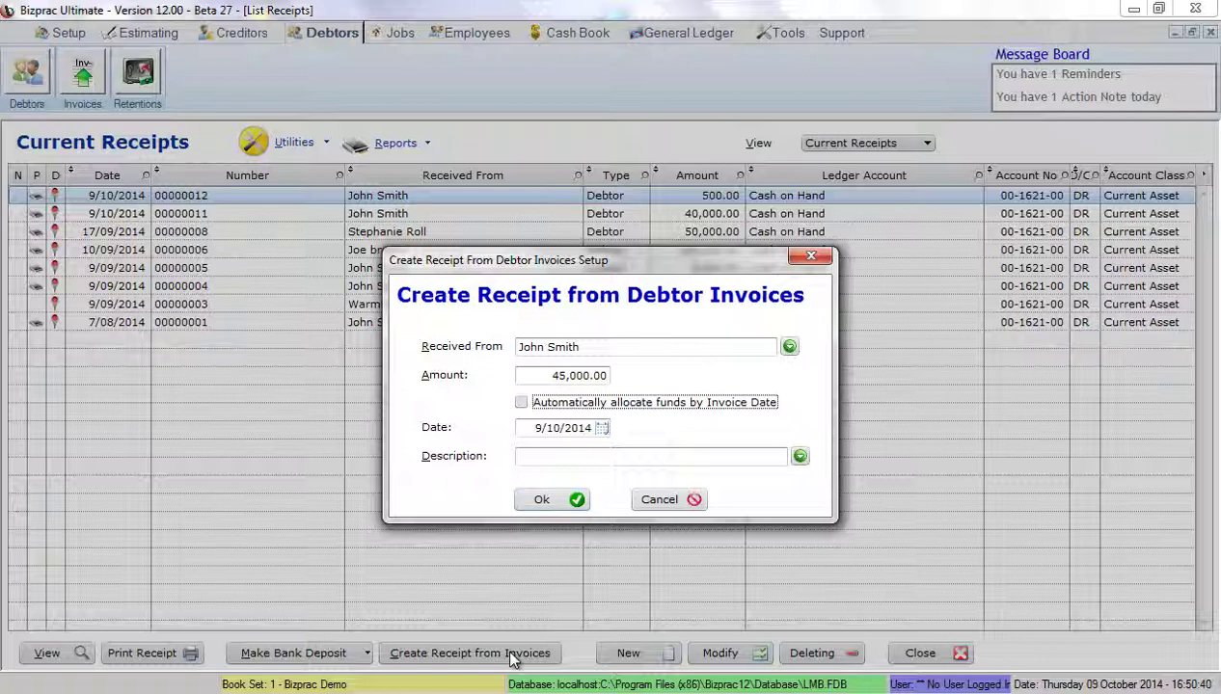
Choose Payment of Invoice as the third receipt's description and accept its setup without automatic allocation
left_click(799, 455)
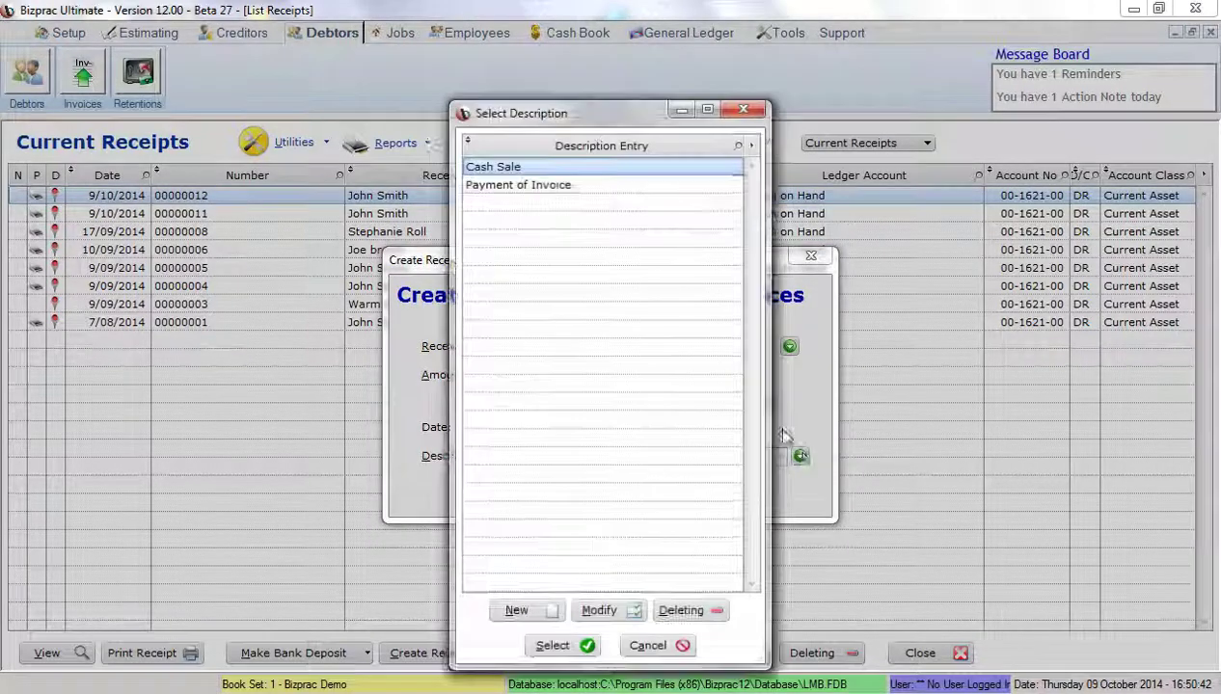
left_click(590, 186)
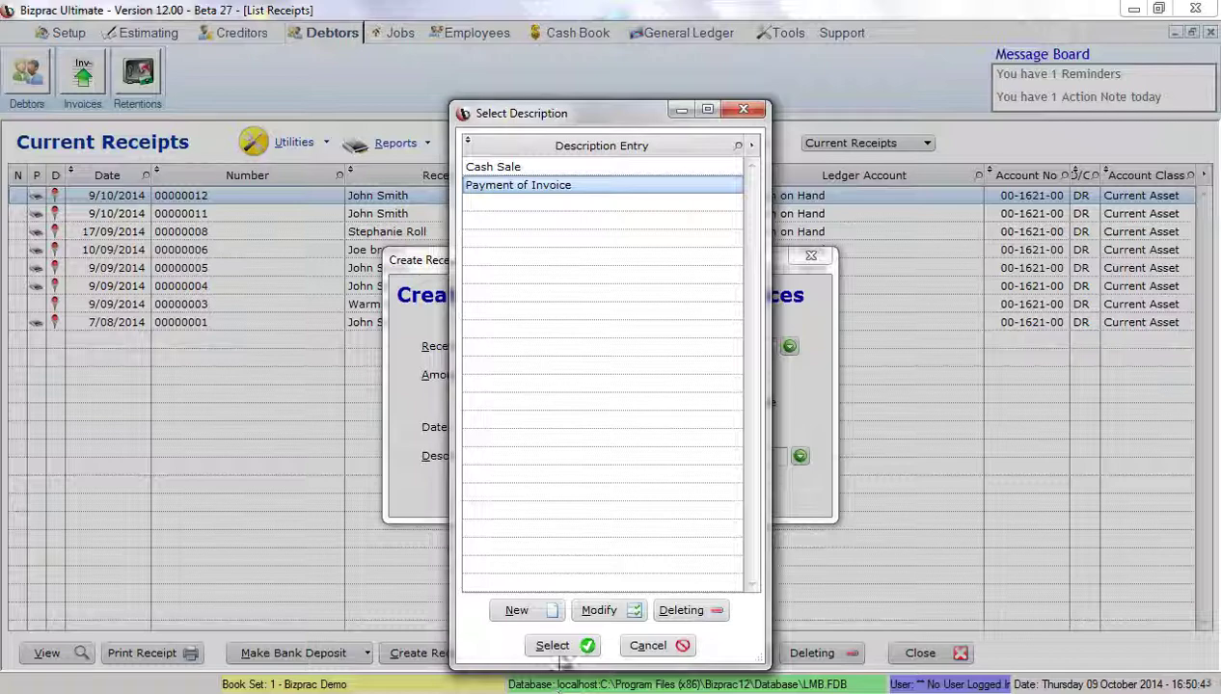
left_click(556, 646)
left_click(540, 578)
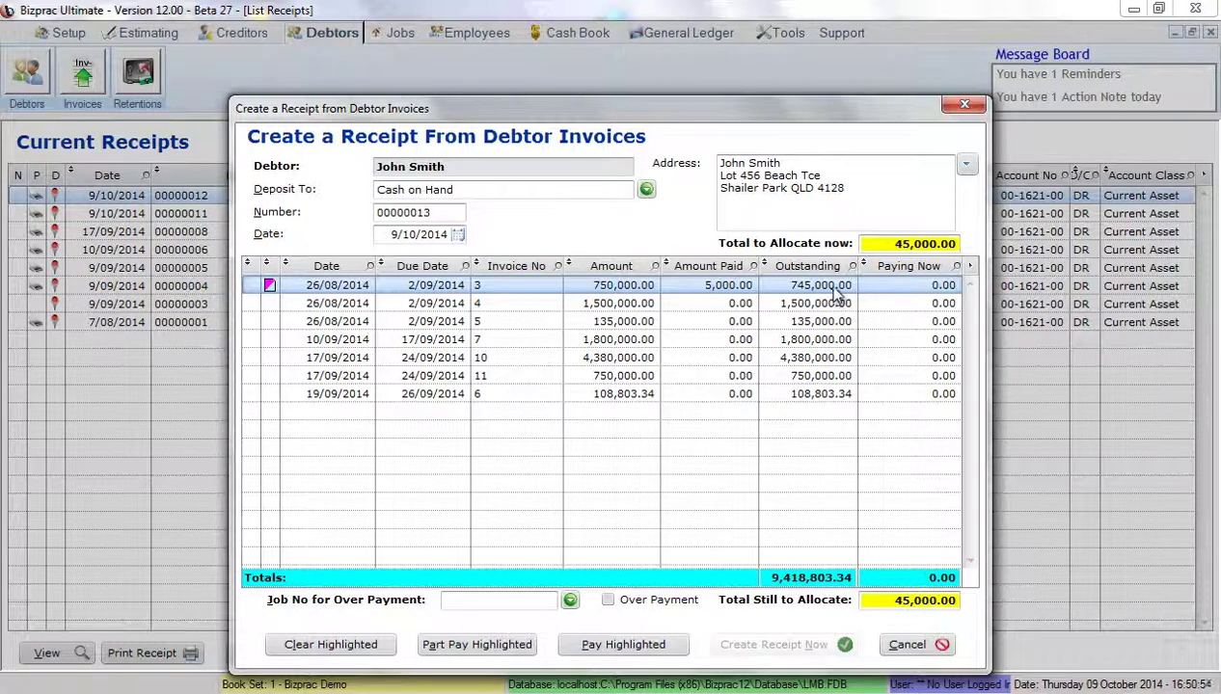
Clear the full allocation to invoice 3, part-pay its Deposit entry with 20,000.00, and return to the invoice list
left_click(577, 654)
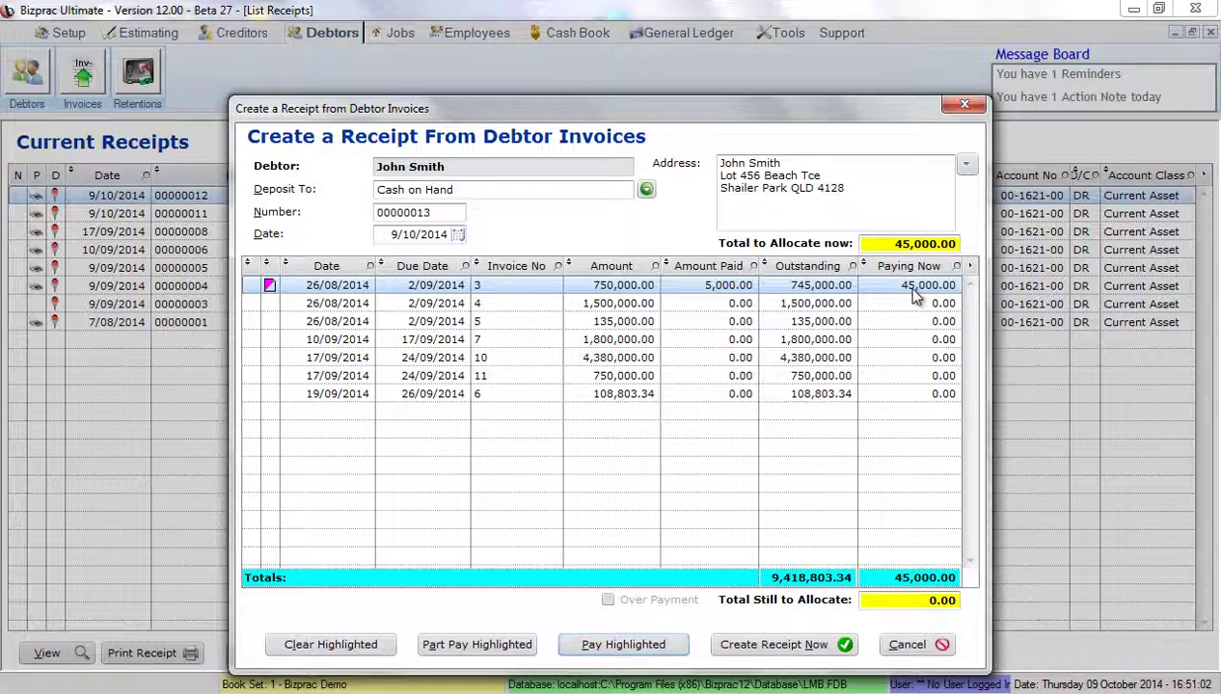
left_click(367, 647)
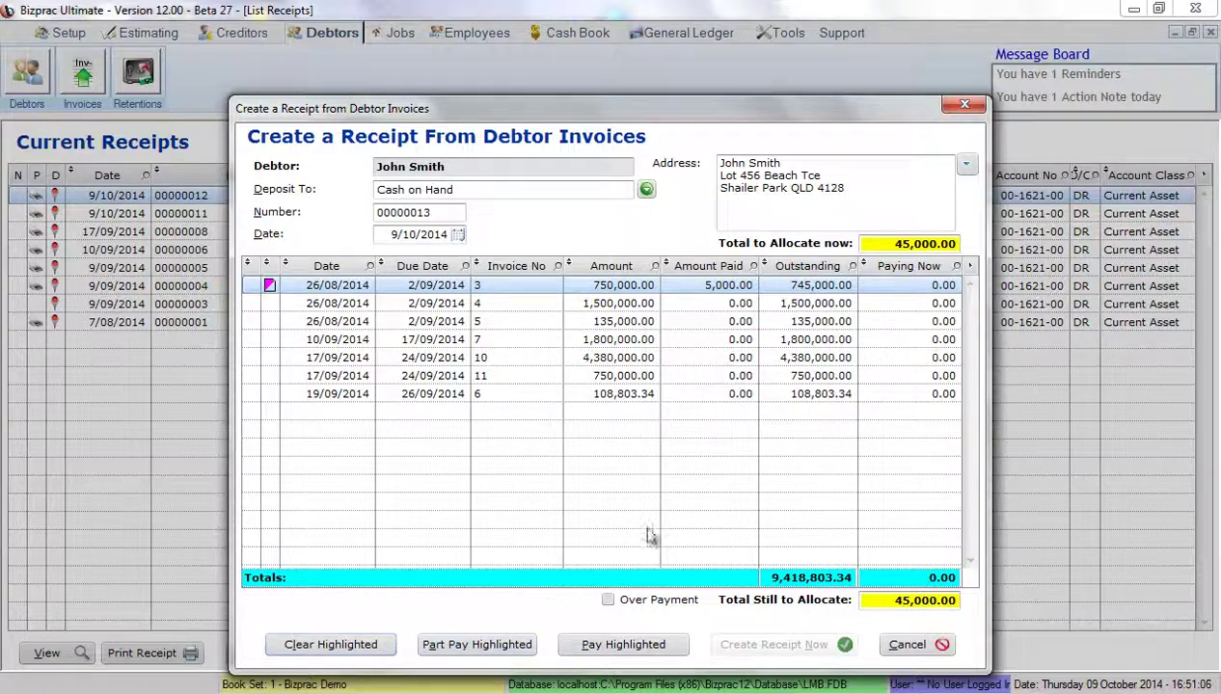
left_click(511, 645)
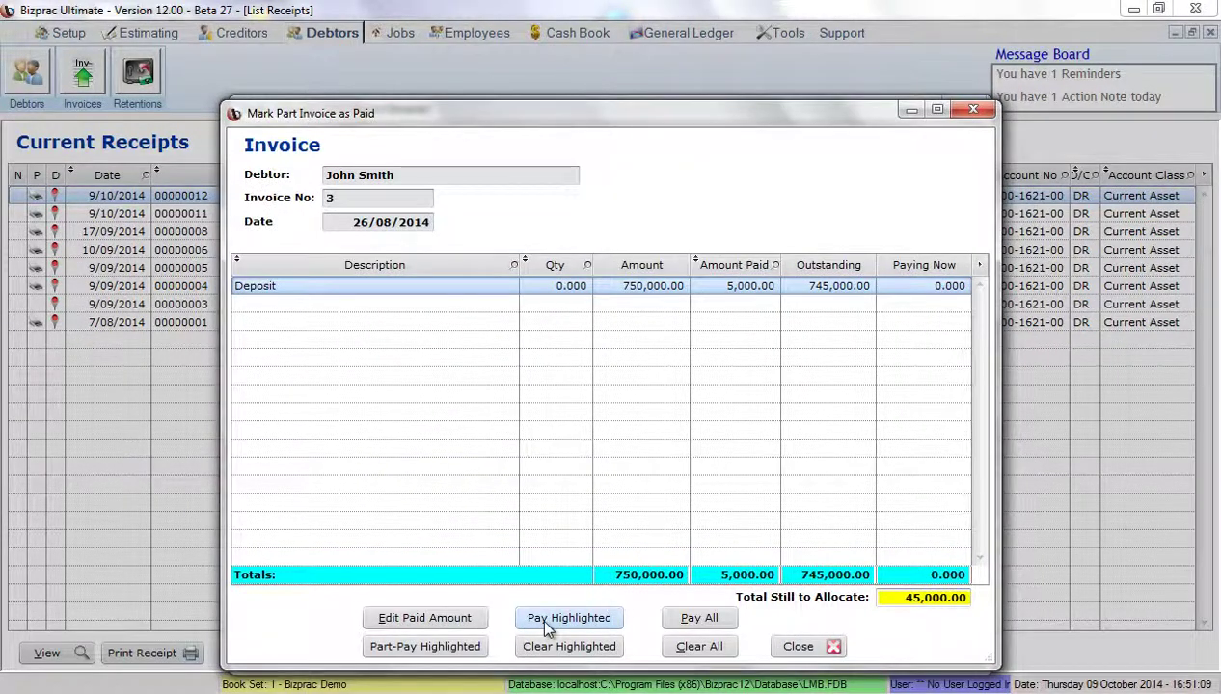
left_click(459, 652)
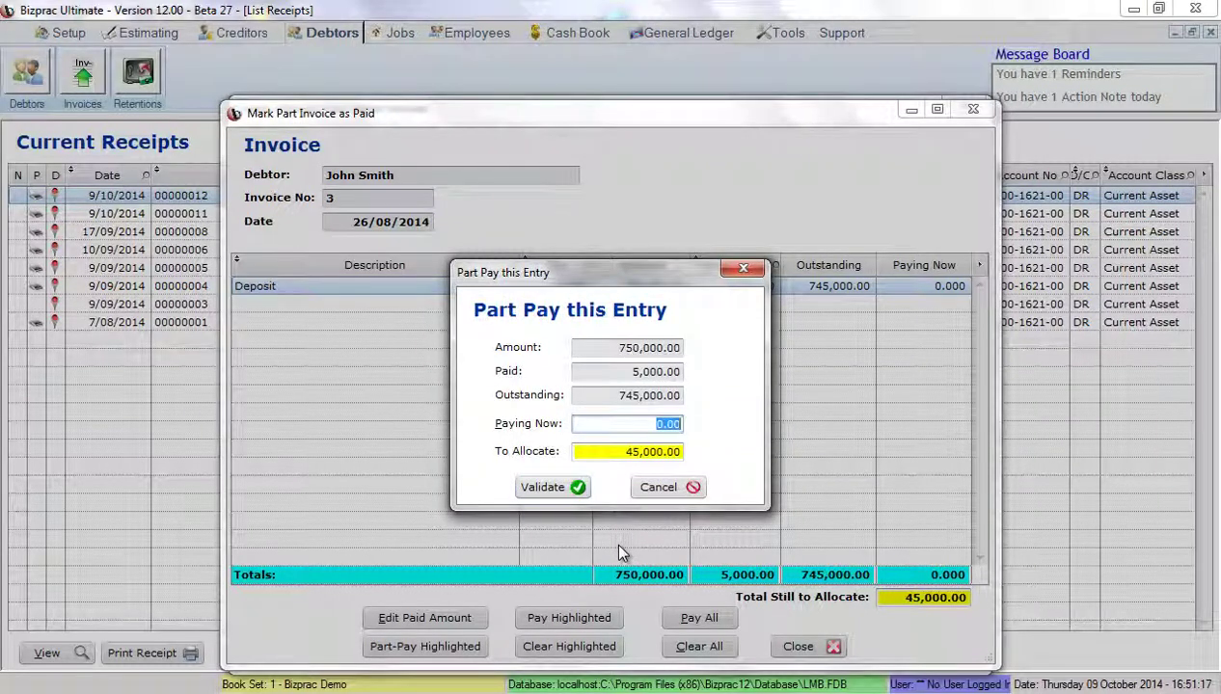
type("20000")
key("Tab")
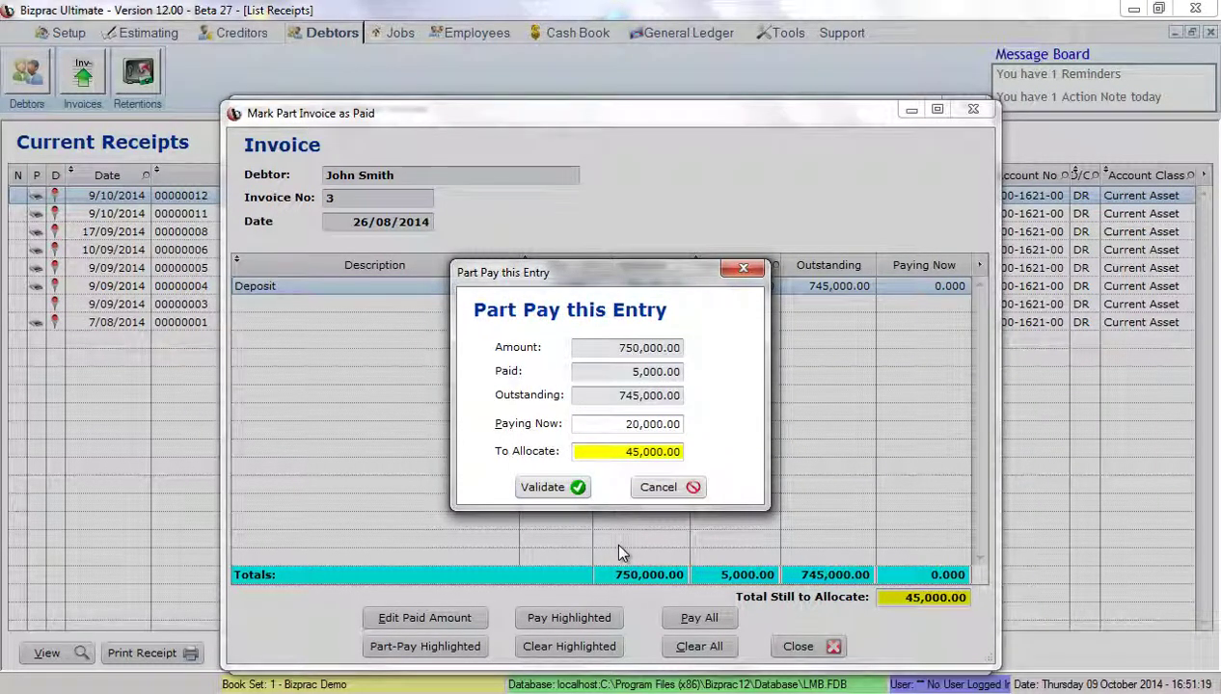
left_click(557, 488)
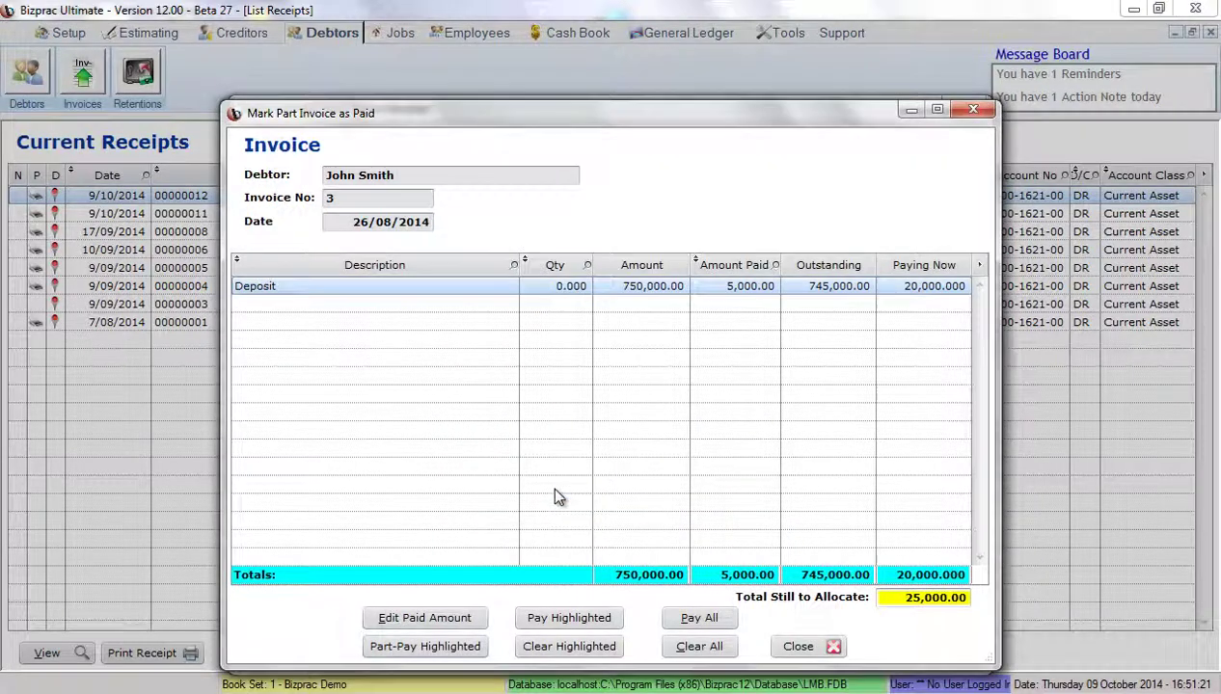
left_click(789, 646)
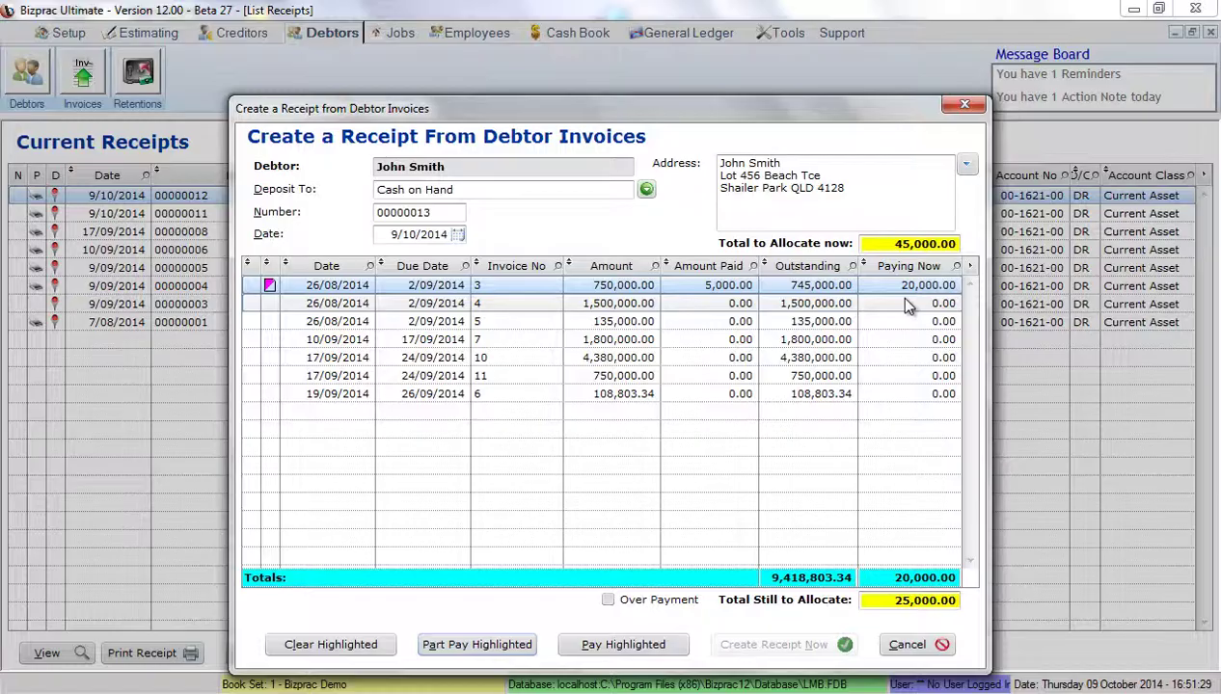
left_click(906, 323)
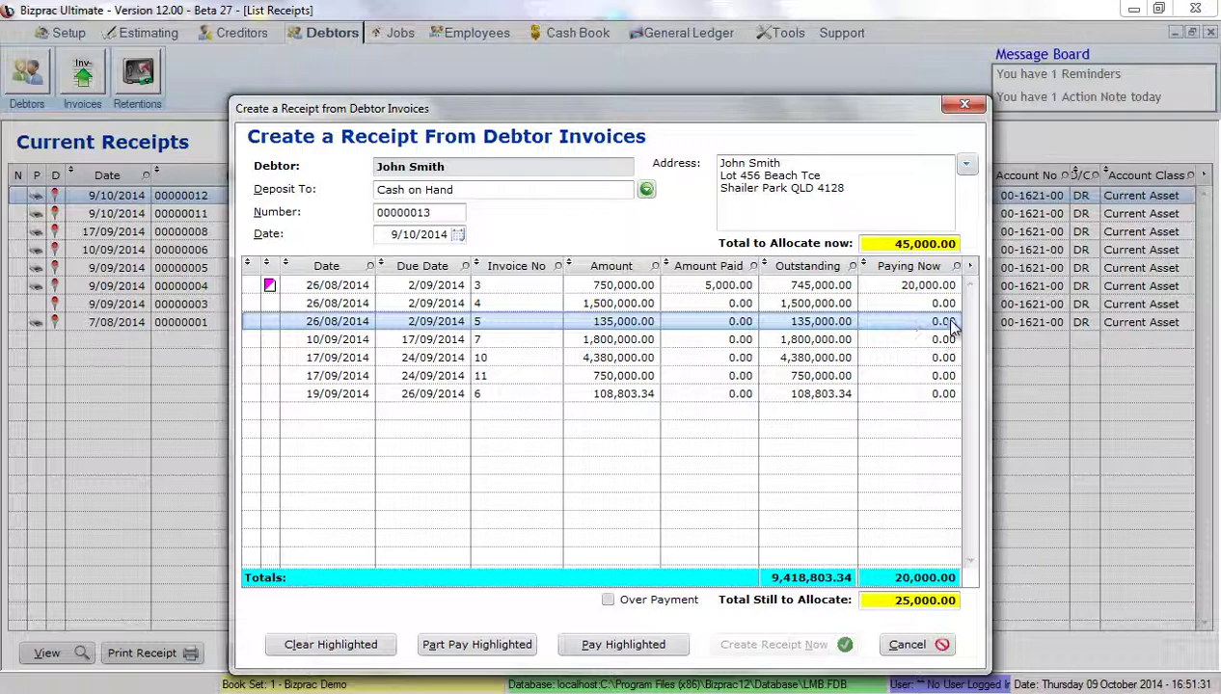
left_click(634, 646)
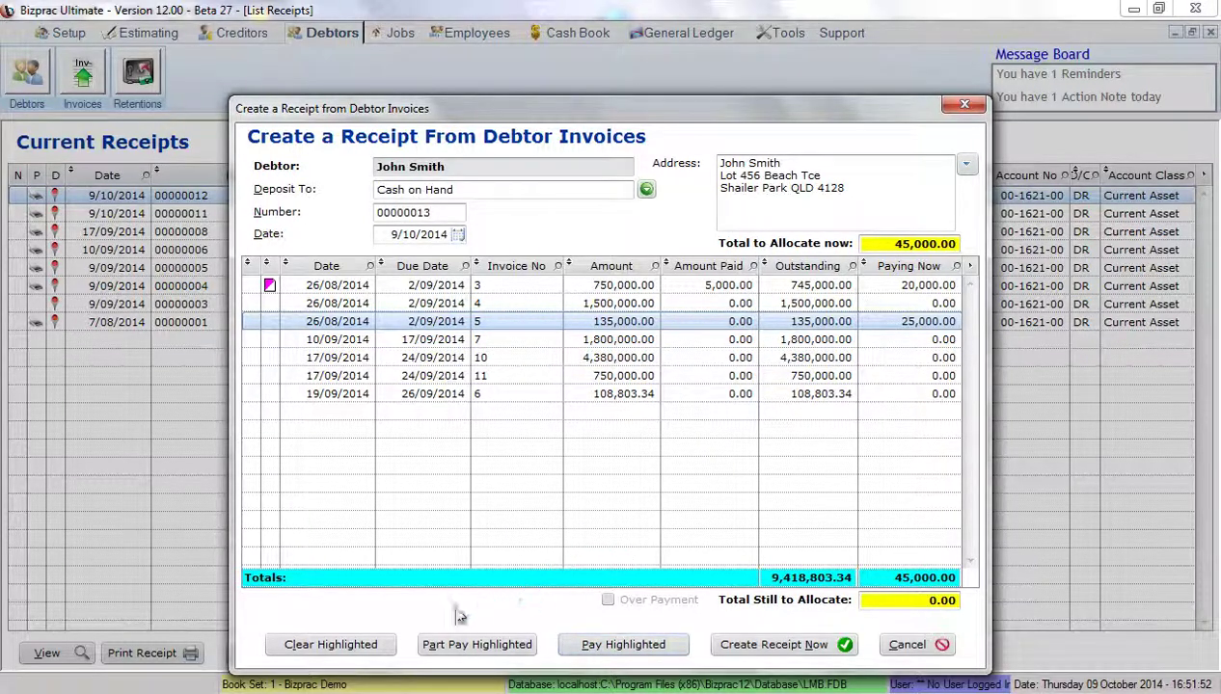
left_click(353, 651)
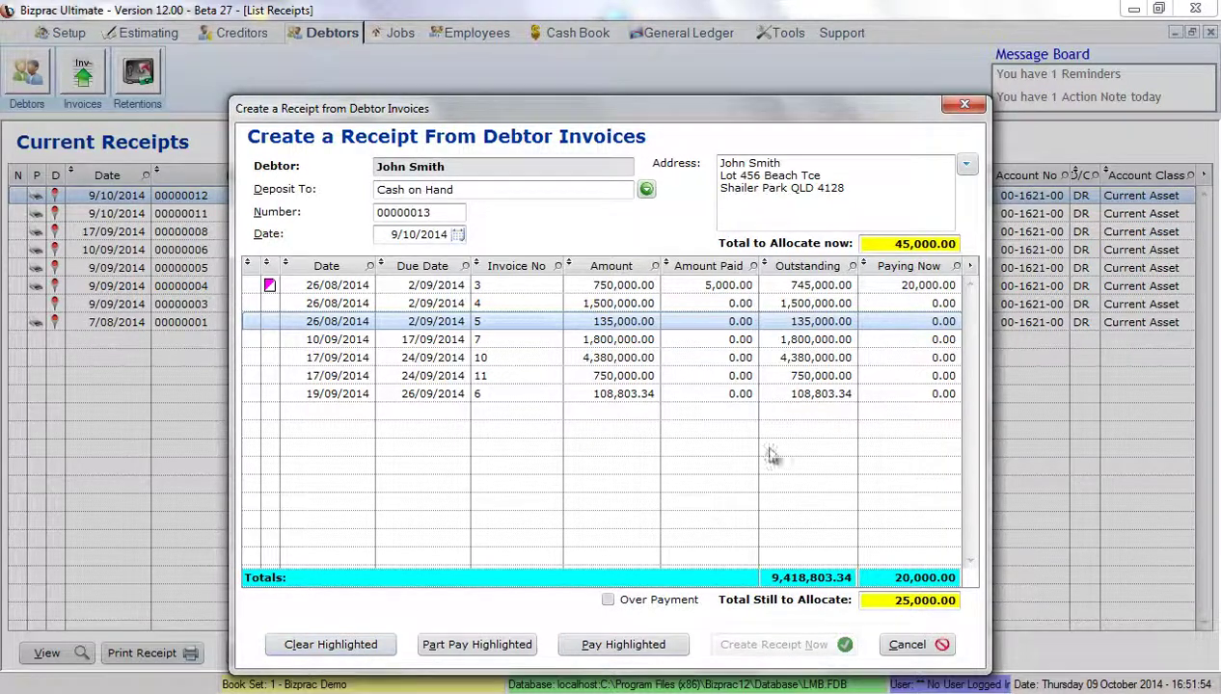
Pay the remaining 25,000.00 against invoice 4, check its Base stage entry, and create the receipt
left_click(910, 304)
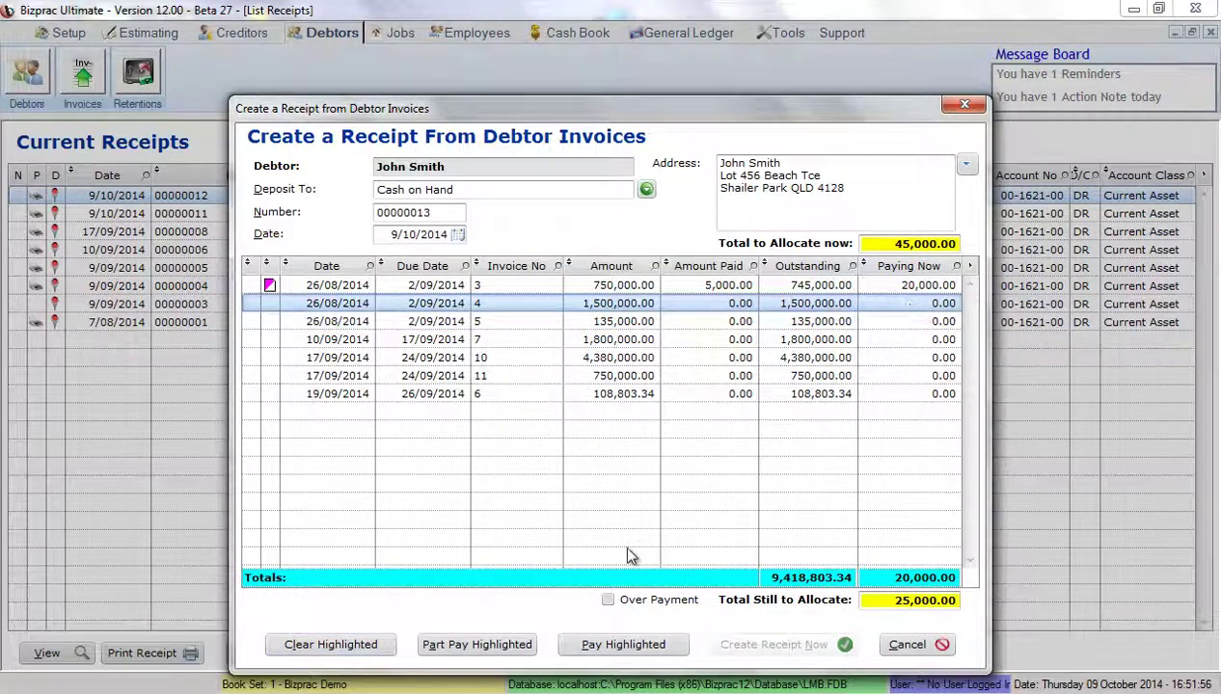
left_click(597, 649)
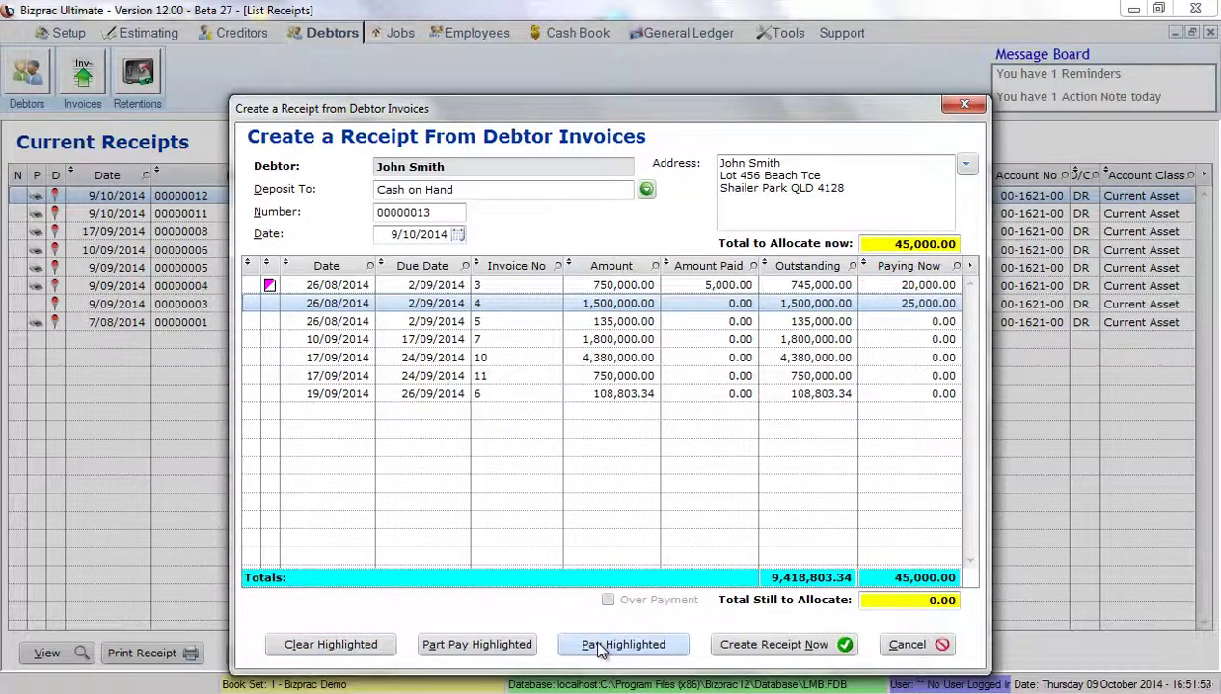
left_click(508, 644)
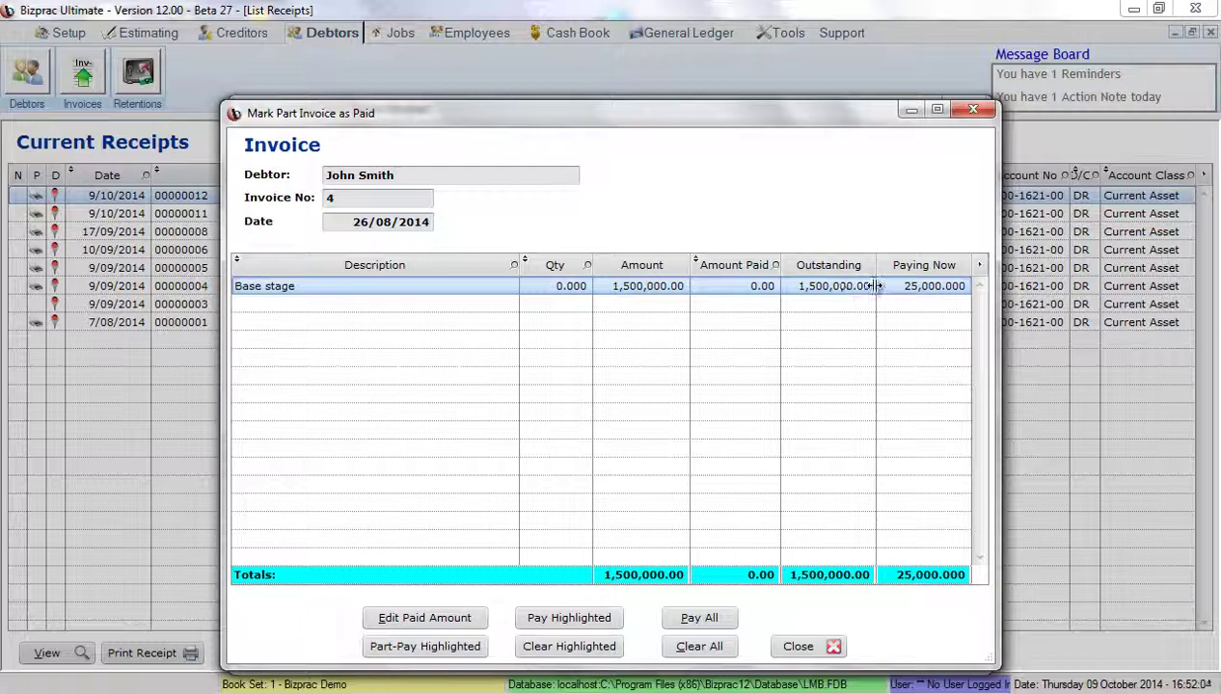
left_click(797, 646)
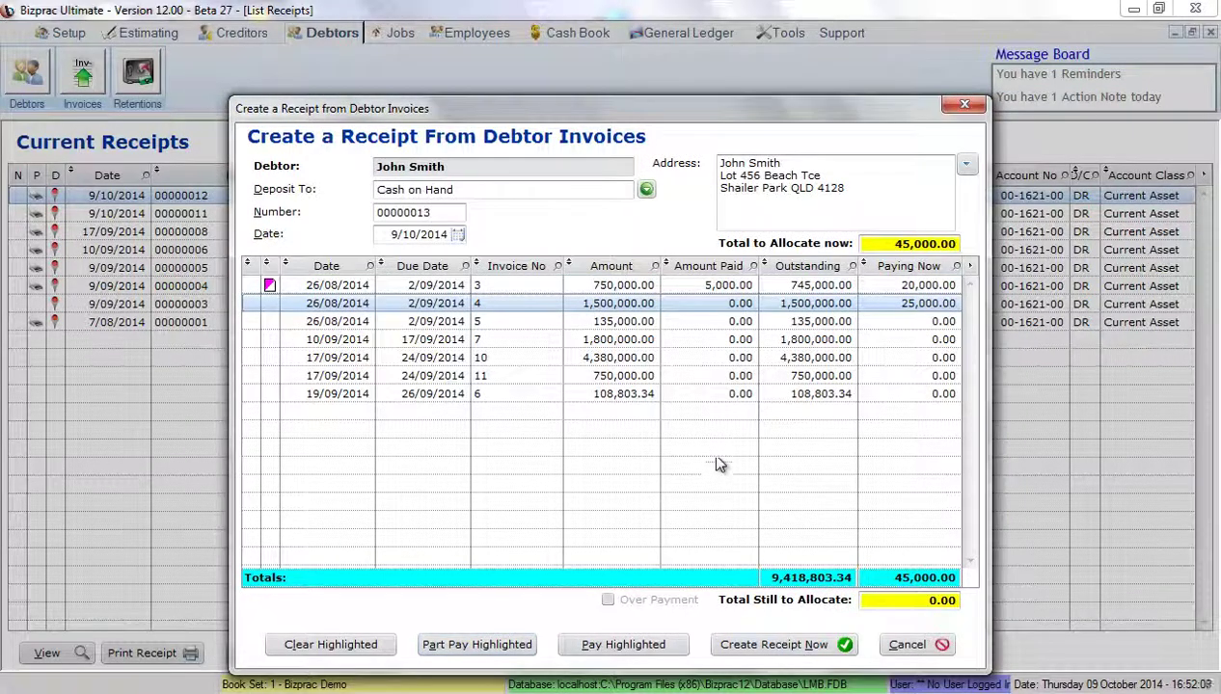
left_click(791, 651)
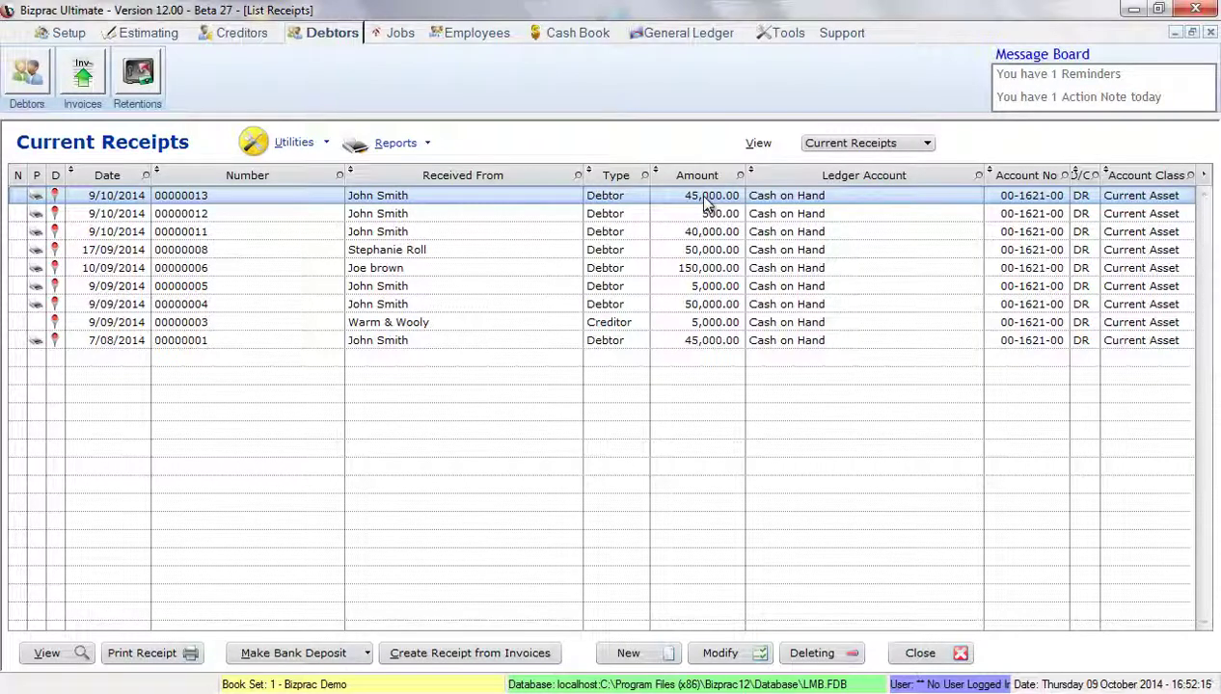
Display the debtor invoices for the new 45,000.00 receipt, check how it is split between invoices, and close the display
left_click(316, 143)
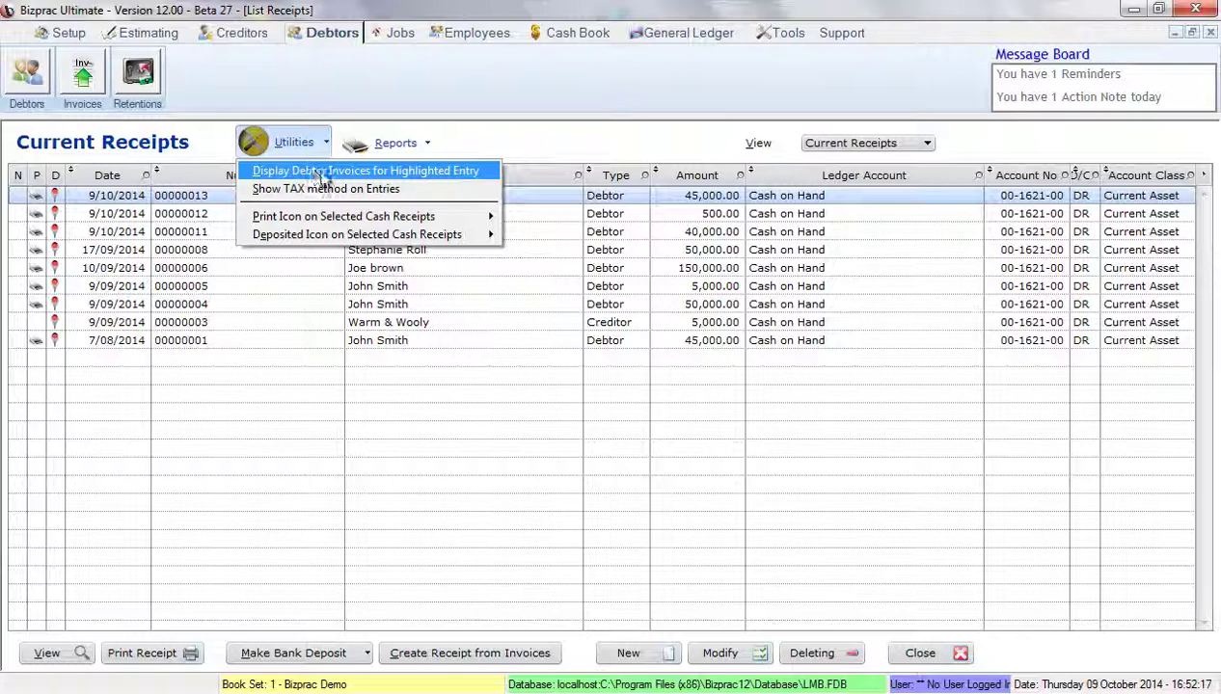
left_click(321, 178)
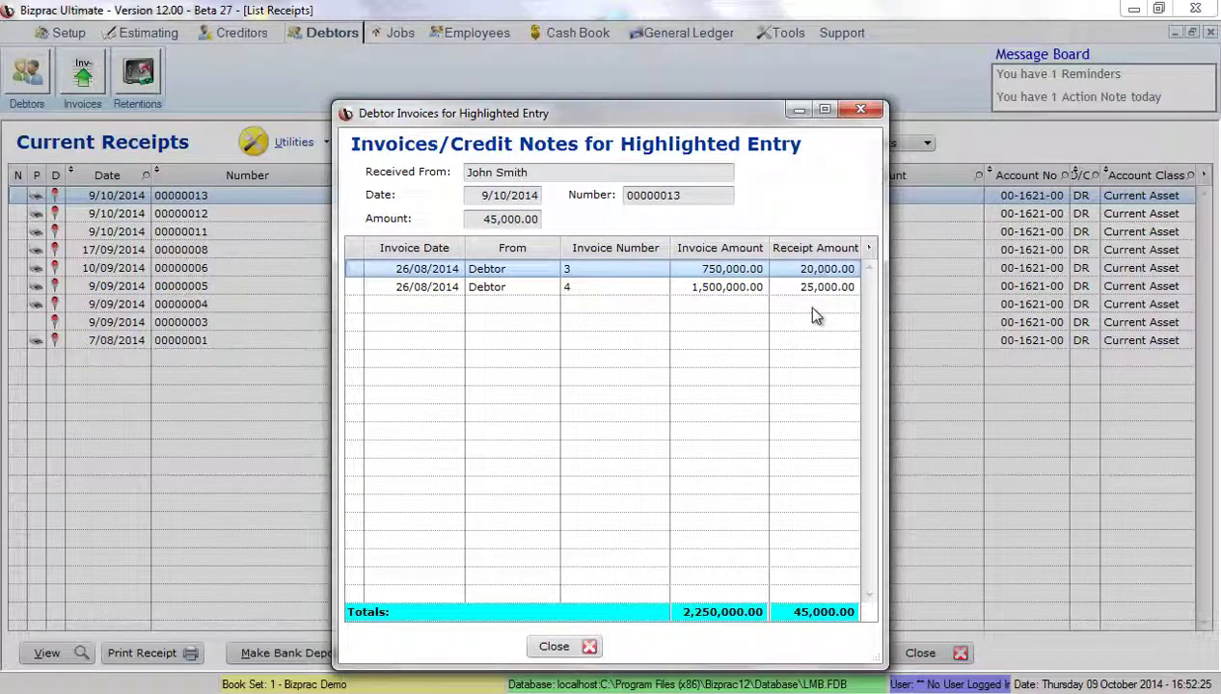
left_click(574, 650)
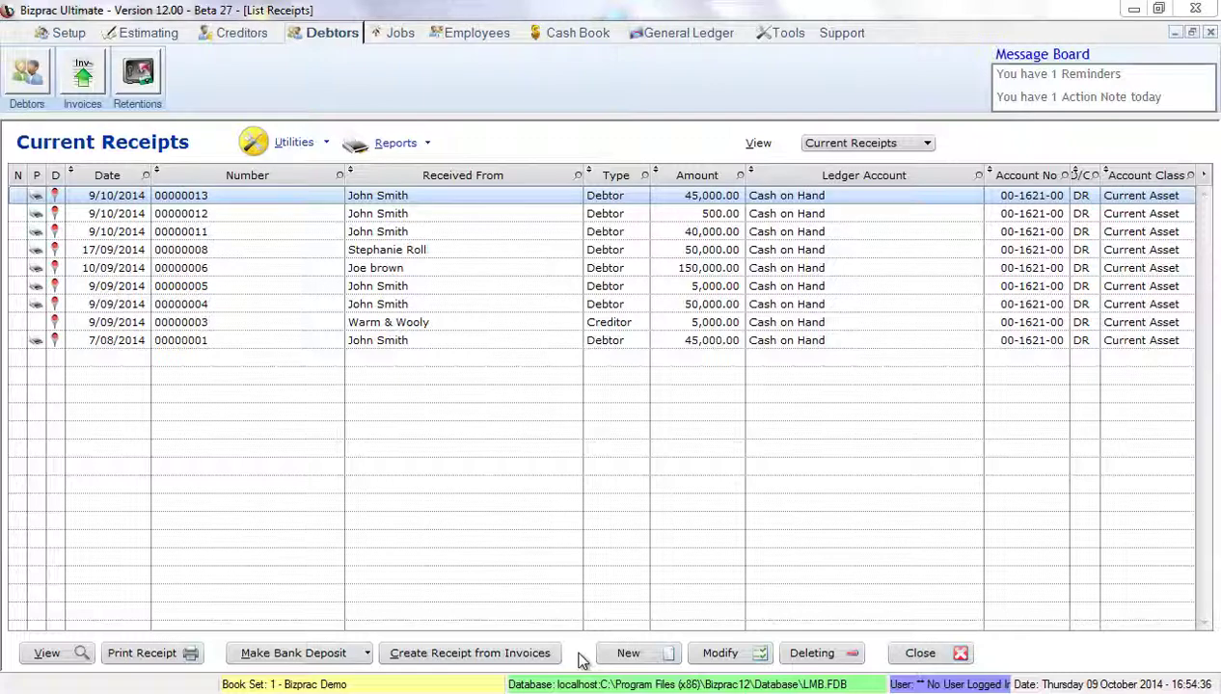
Start another receipt from debtor invoices for the last debtor in the list and set its amount to 40,000.00
left_click(526, 658)
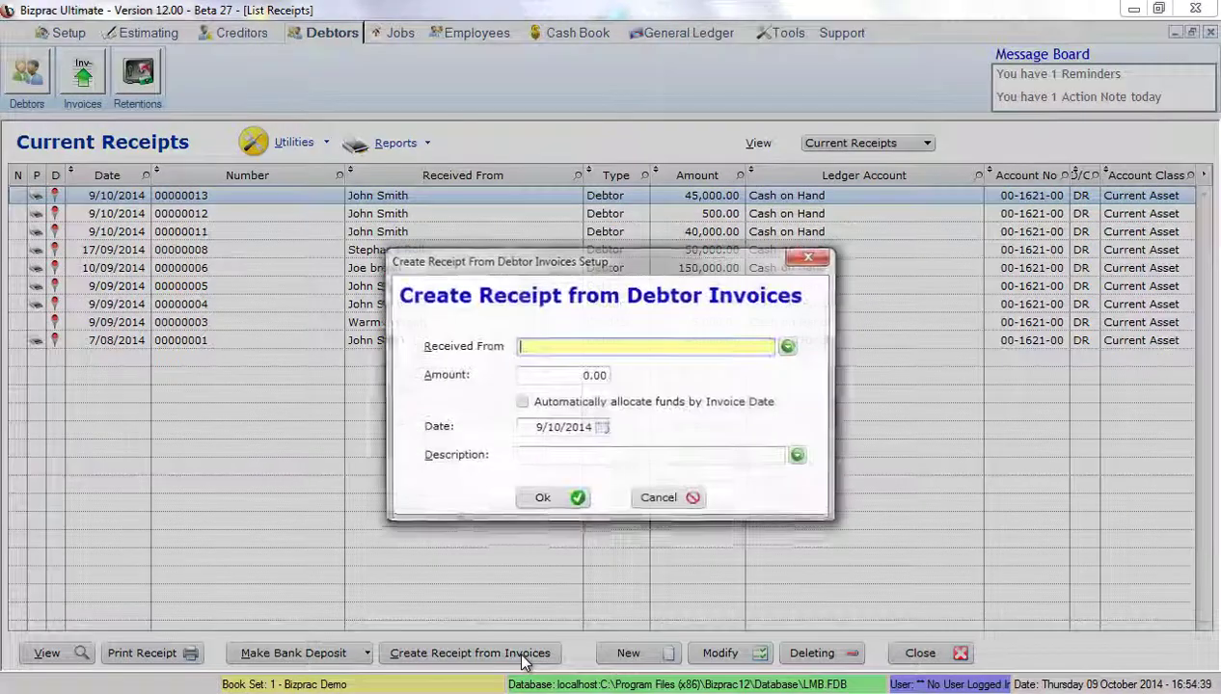
left_click(789, 346)
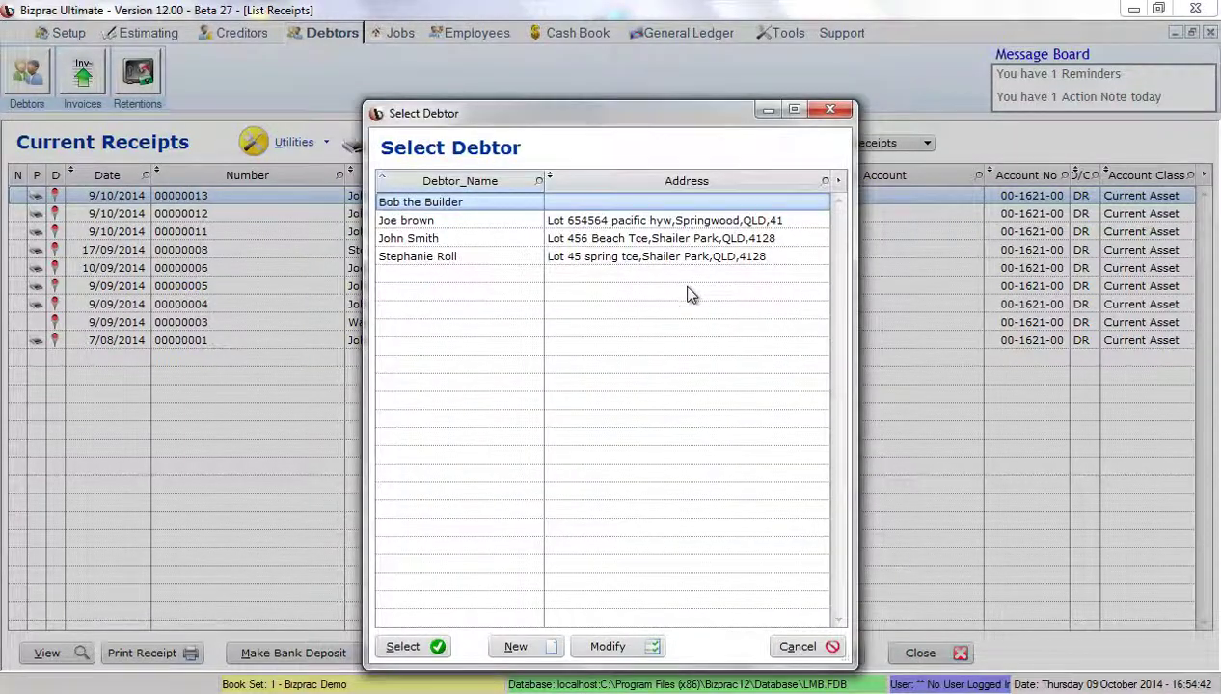
left_click(461, 257)
left_click(403, 647)
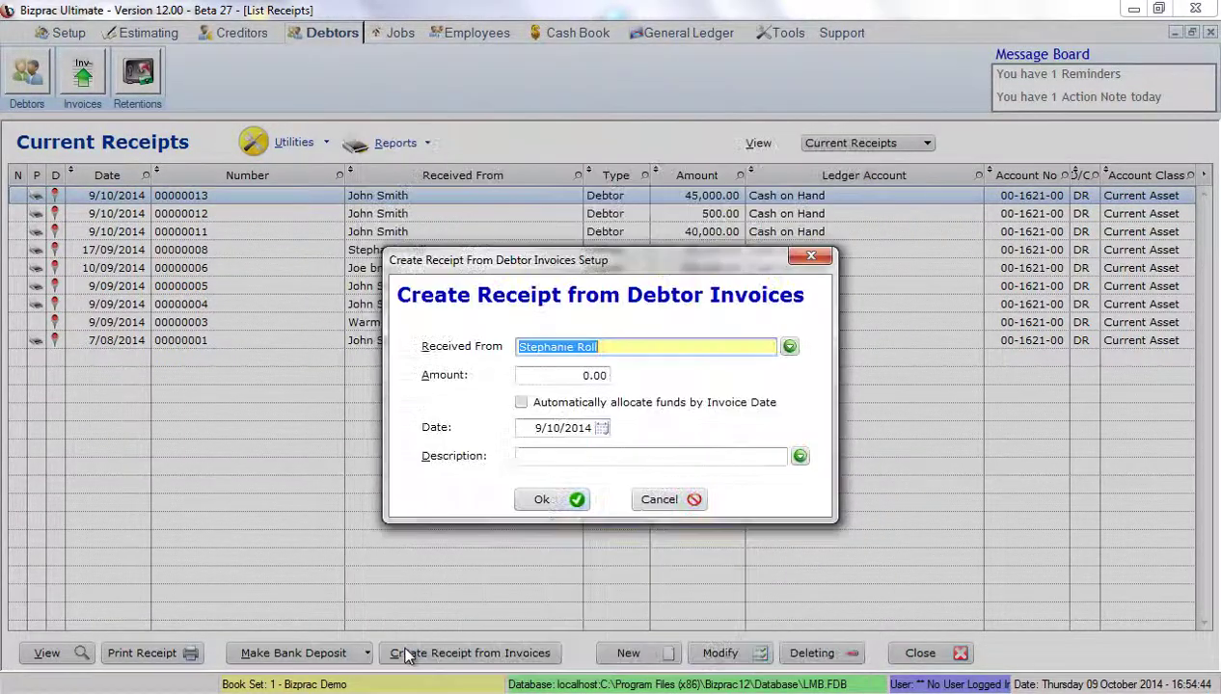
left_click(567, 377)
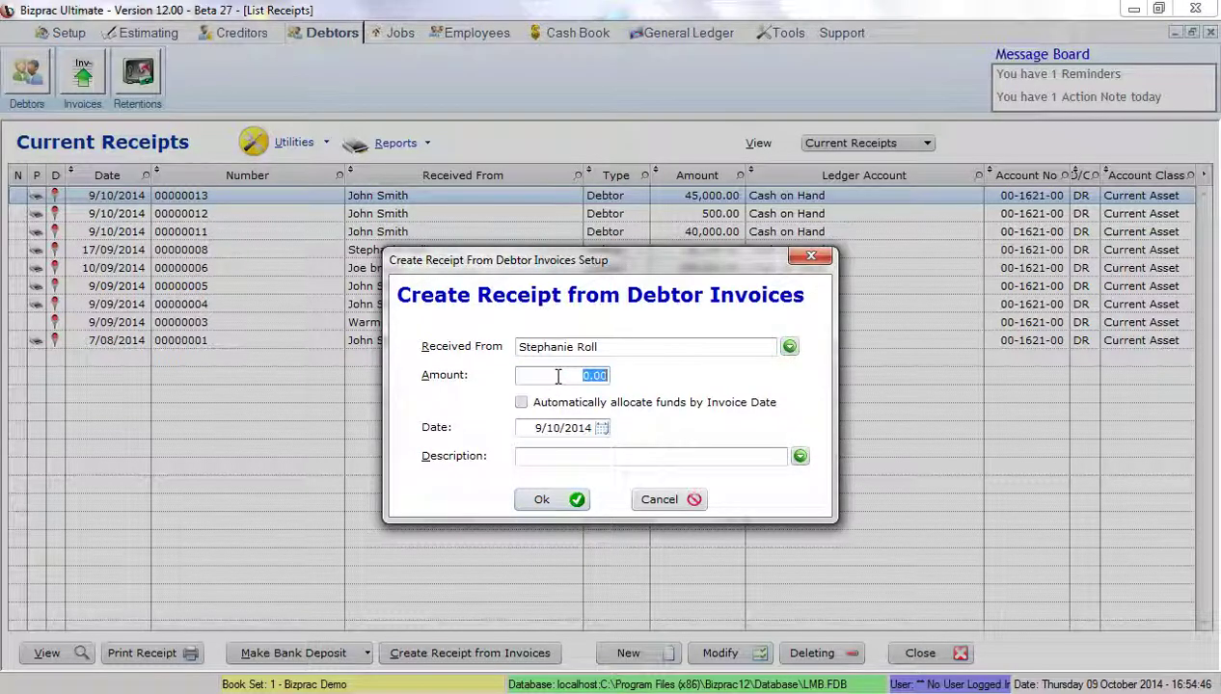
type("40000")
key("Tab")
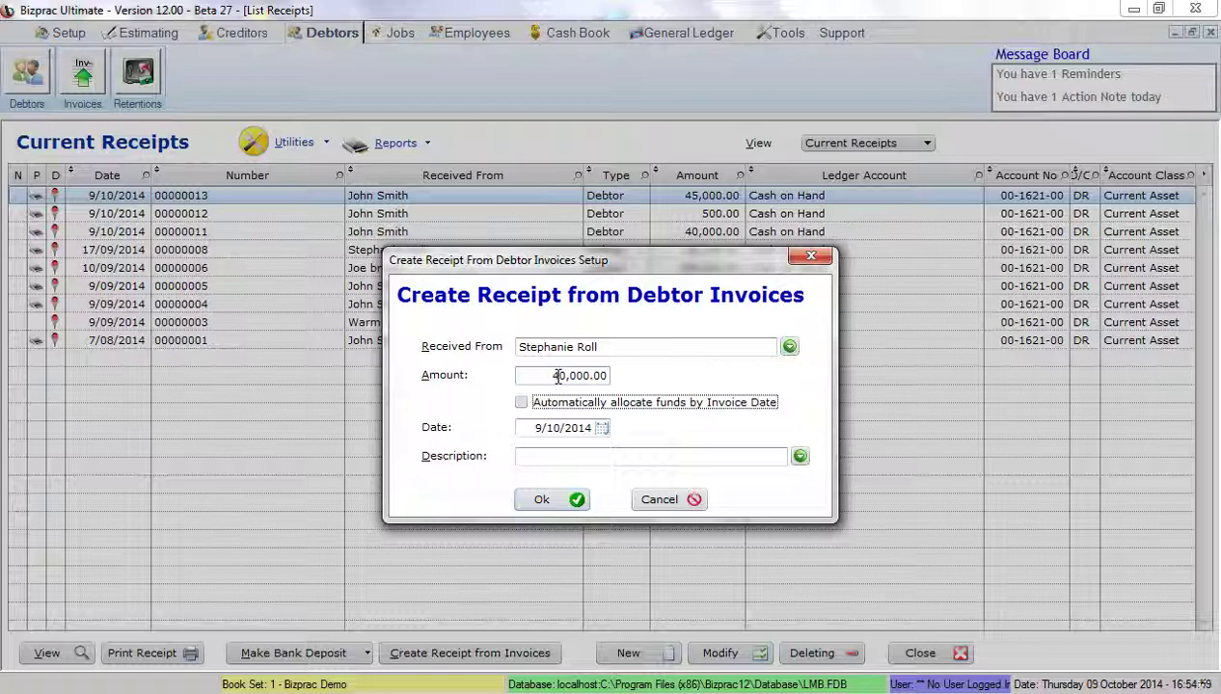
Choose Payment of Invoice as the 40,000.00 receipt's description and accept its setup without automatic allocation
left_click(799, 456)
left_click(609, 186)
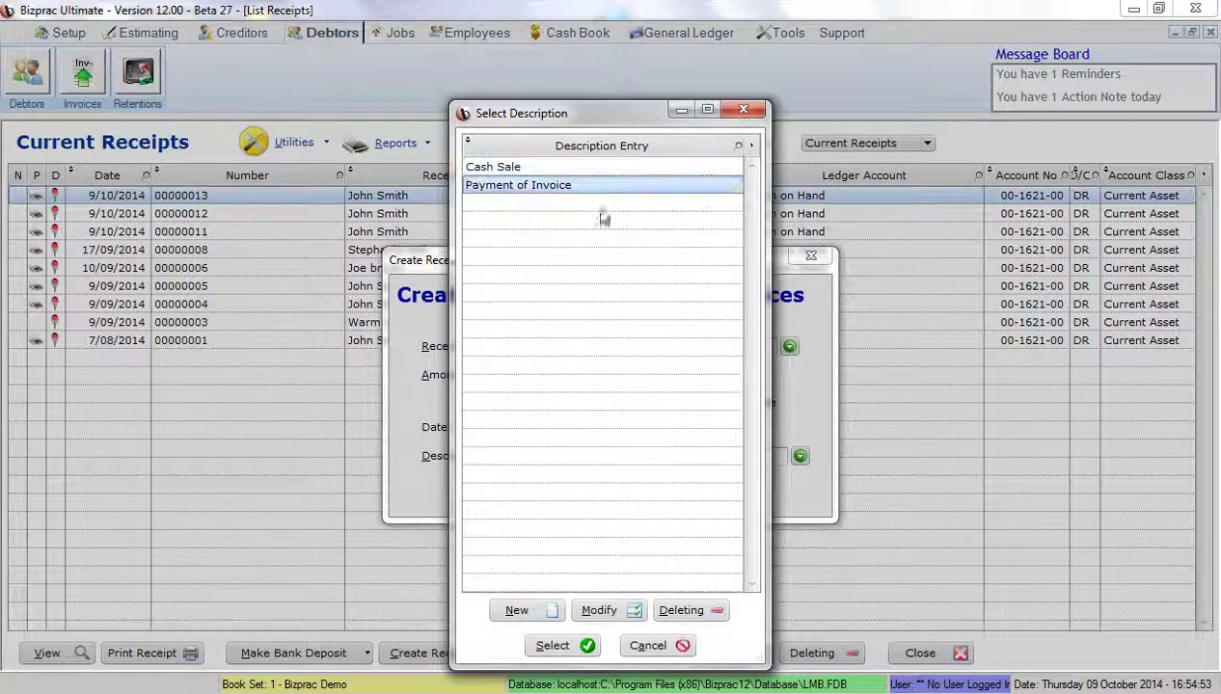
left_click(554, 644)
left_click(551, 497)
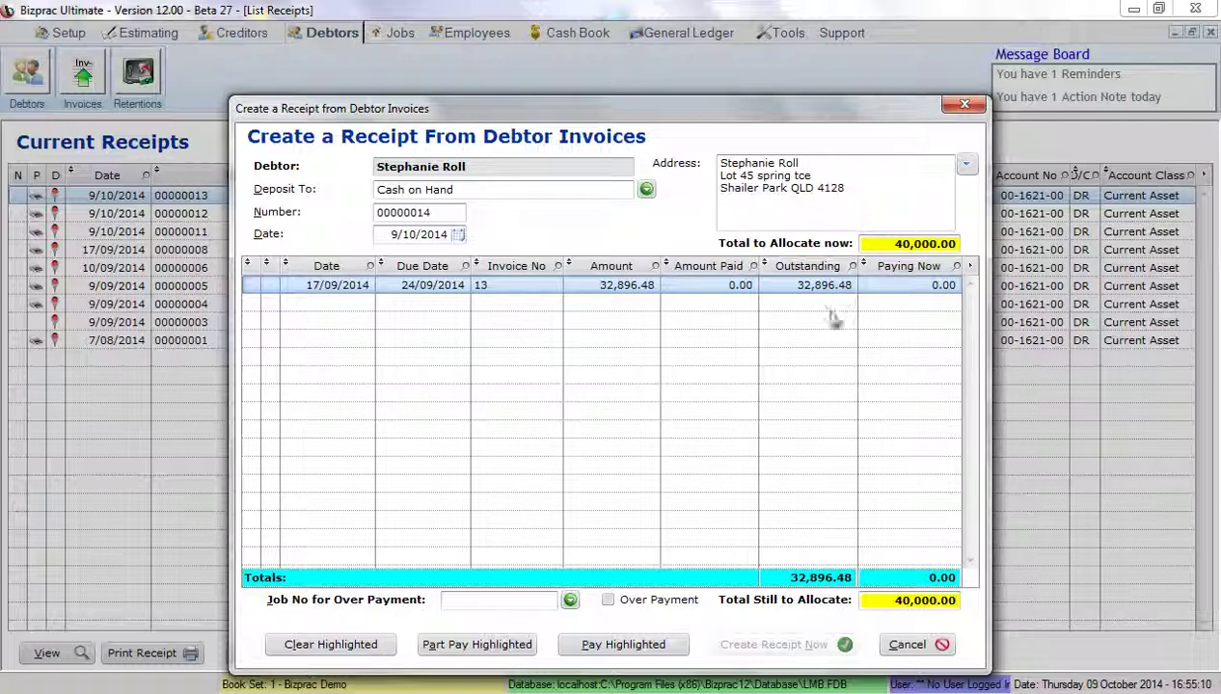
Pay invoice 13 in full, assign the remainder as an over payment to job LMB14-202, and create the receipt
left_click(636, 646)
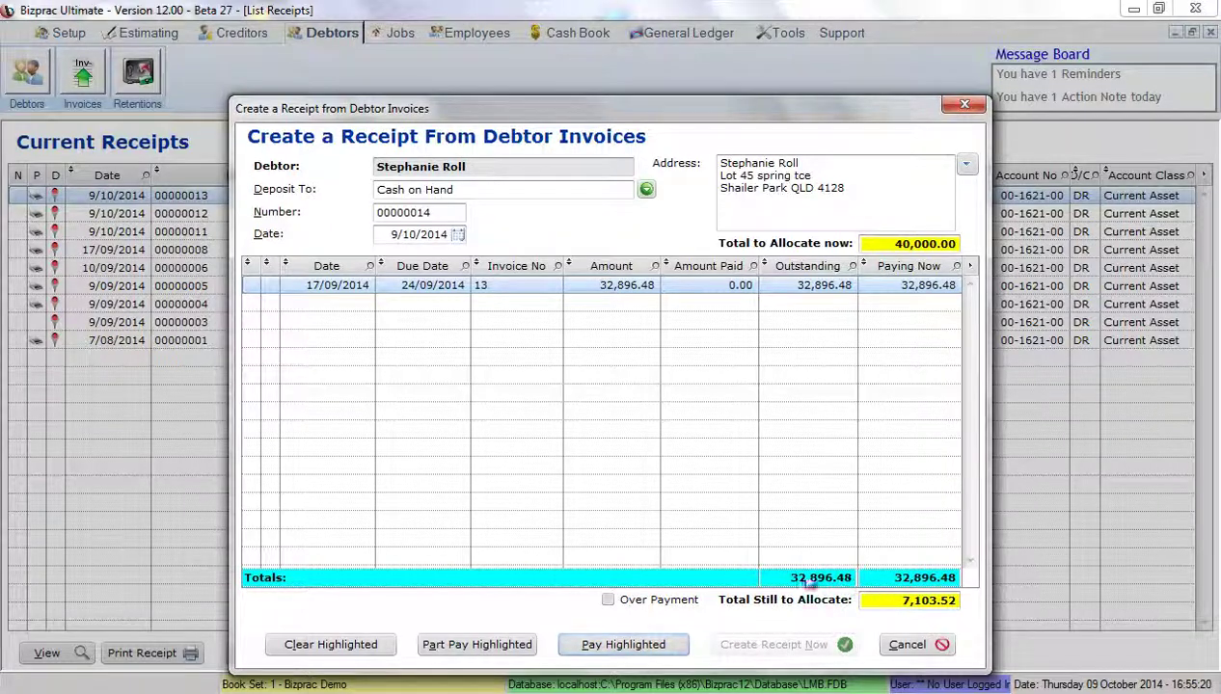
left_click(609, 601)
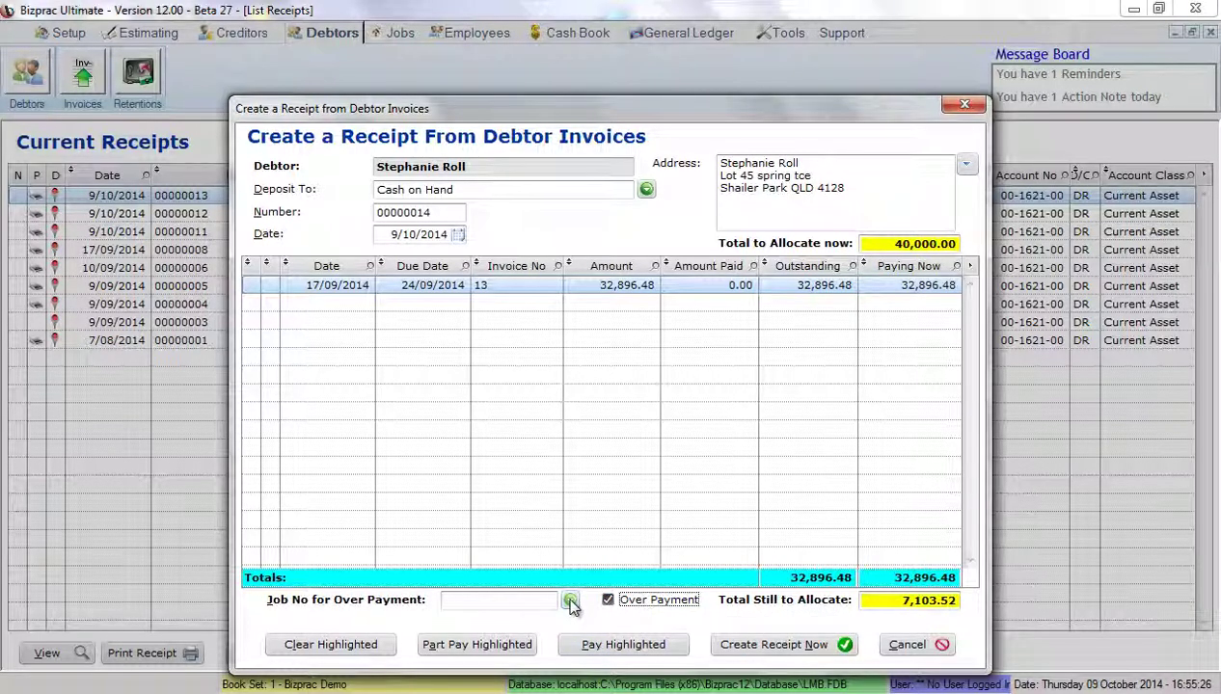
left_click(570, 601)
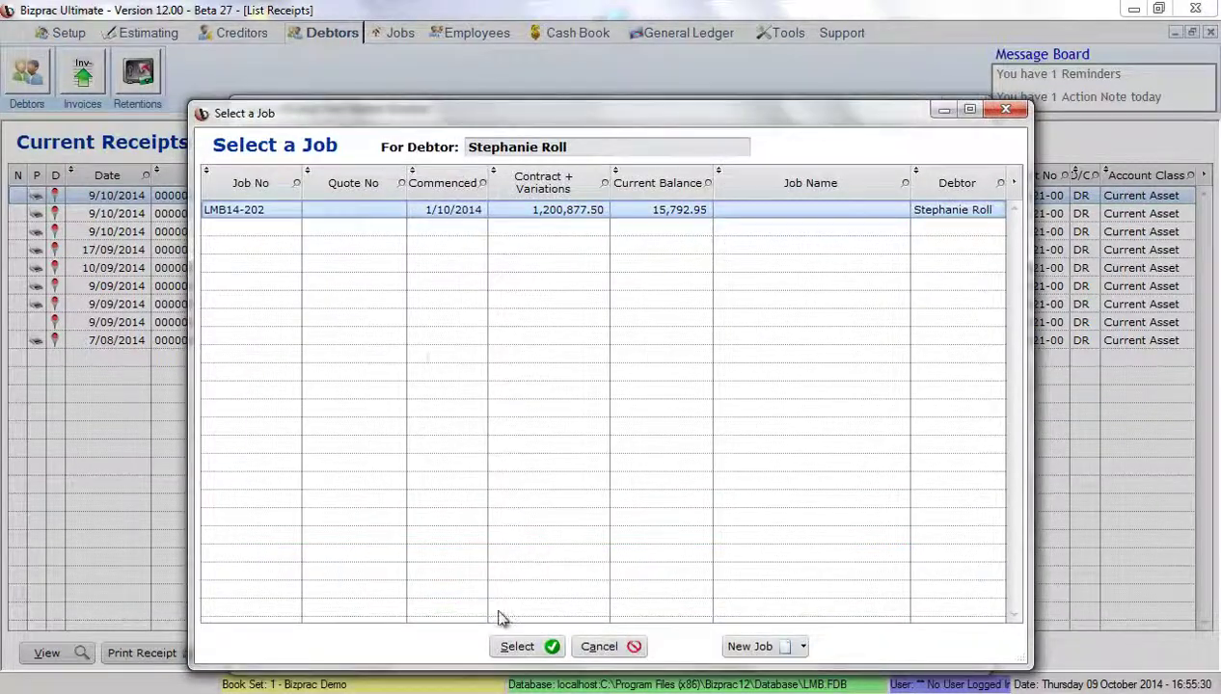
left_click(519, 647)
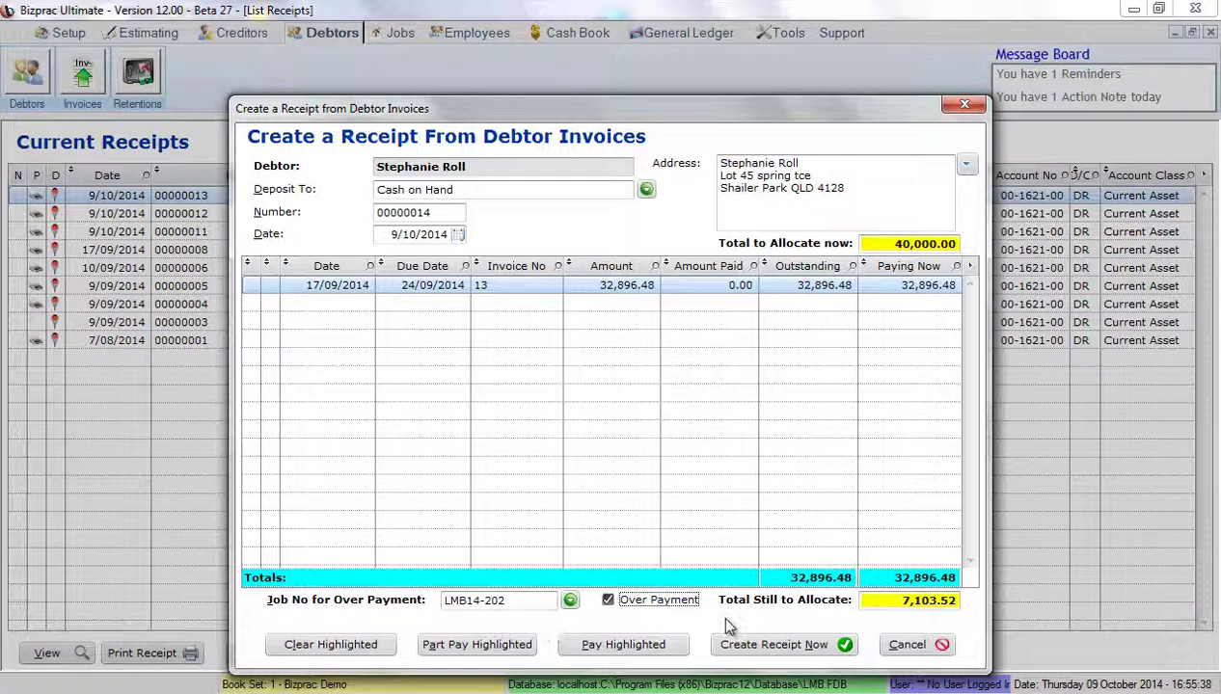
left_click(772, 644)
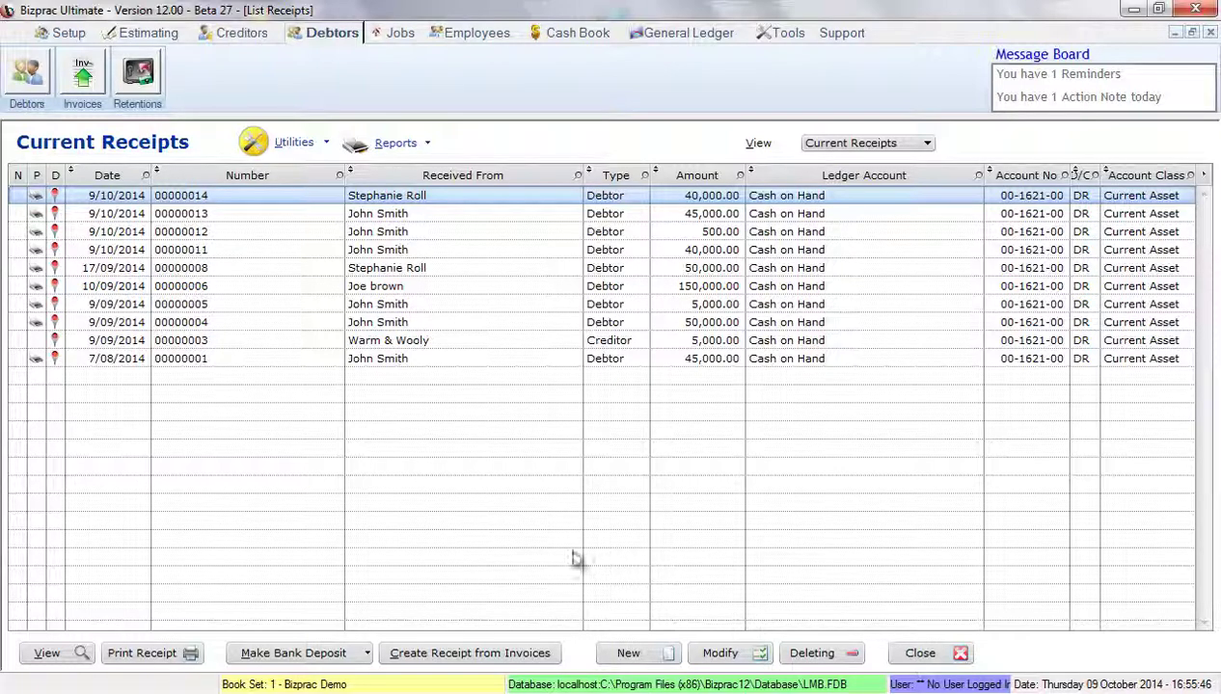
View receipt 00000013, examine its payment lines and amounts, and close it without changes
left_click(232, 216)
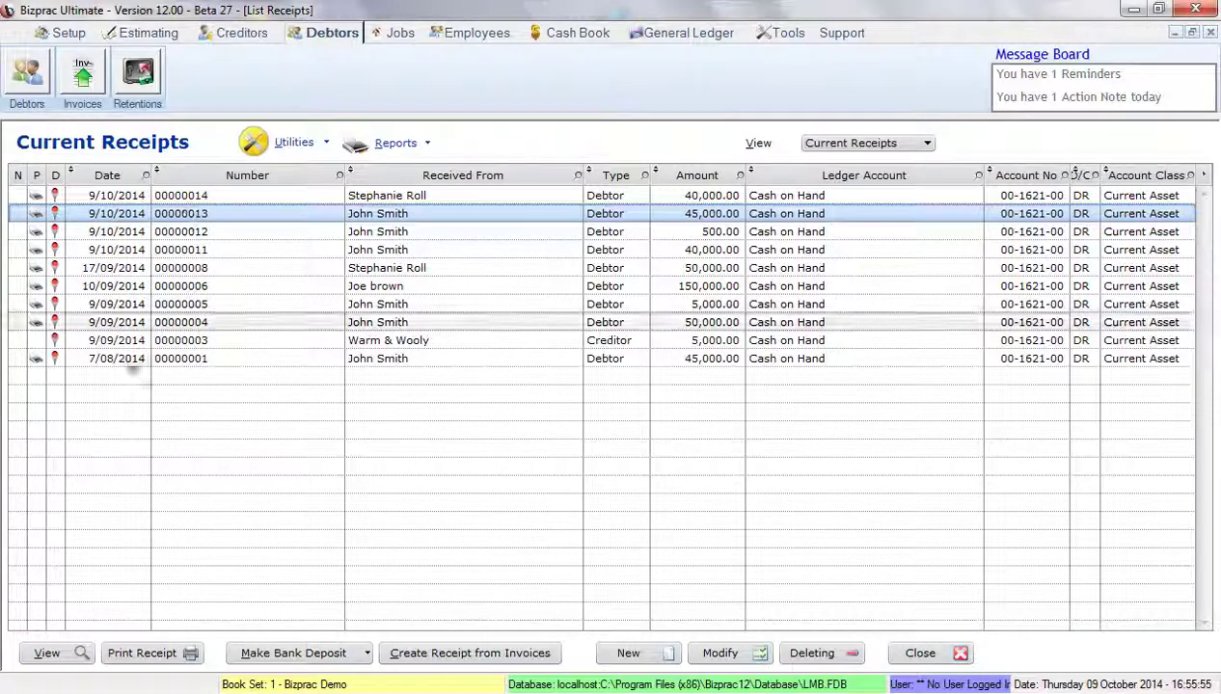
left_click(49, 653)
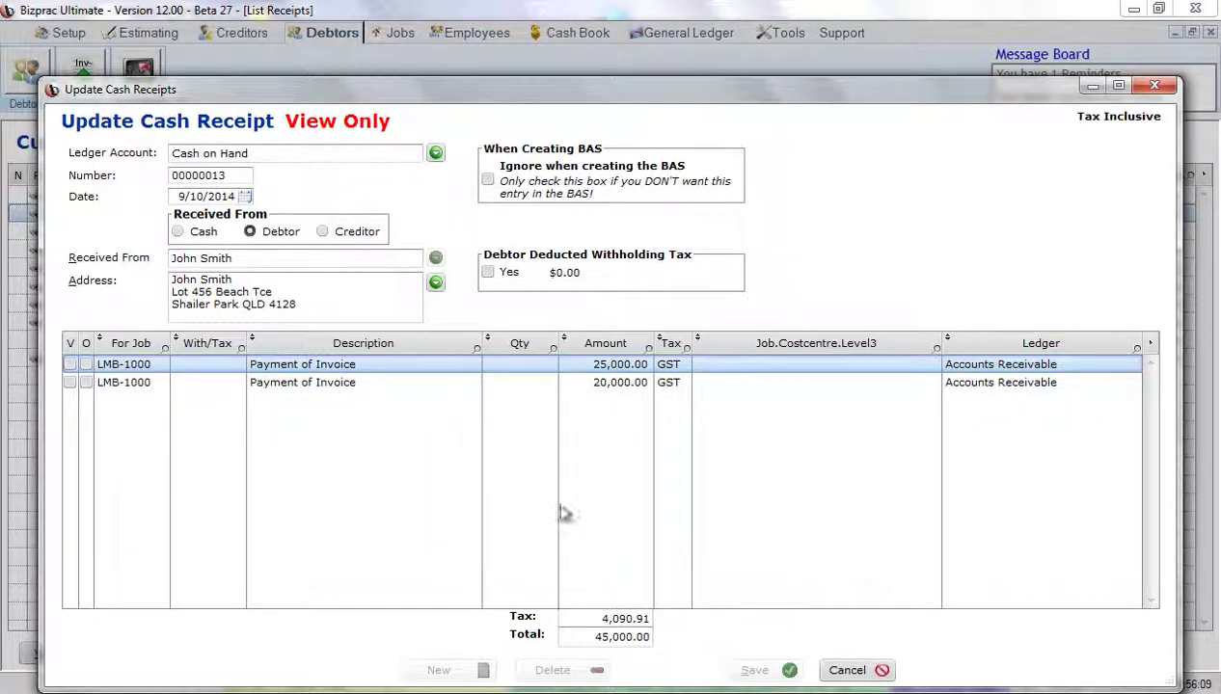
left_click(847, 671)
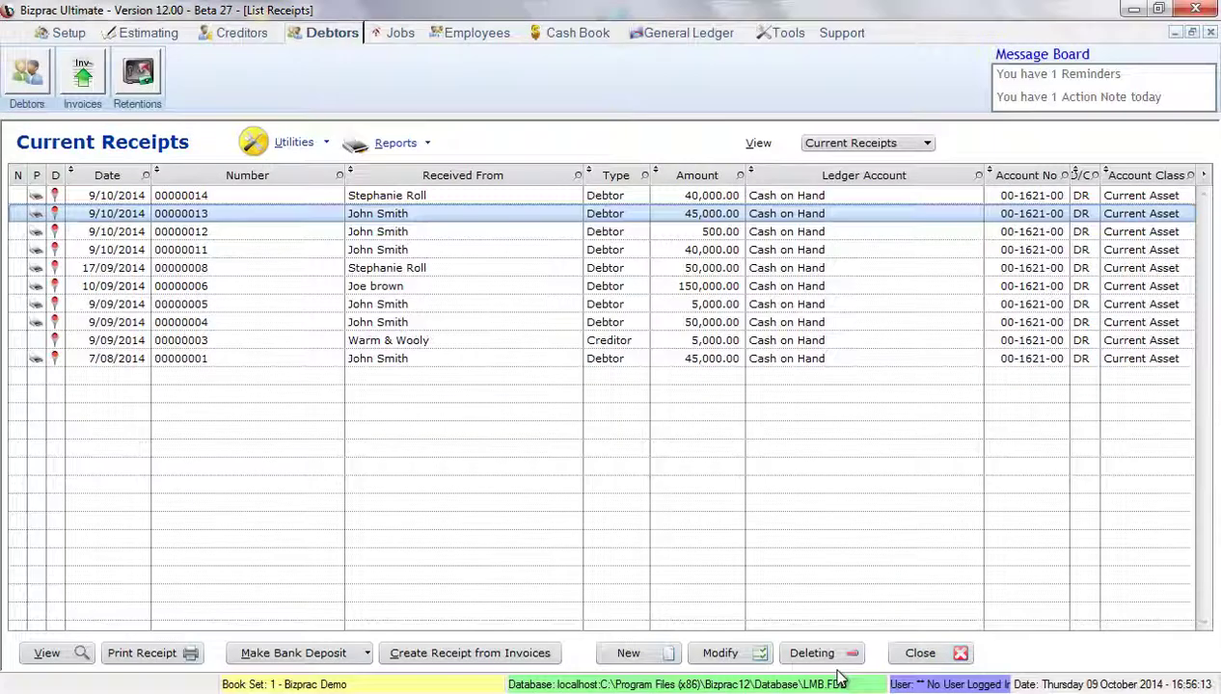
View receipt 00000014, examine how the invoice payment and over payment are recorded, and close it without changes
left_click(192, 195)
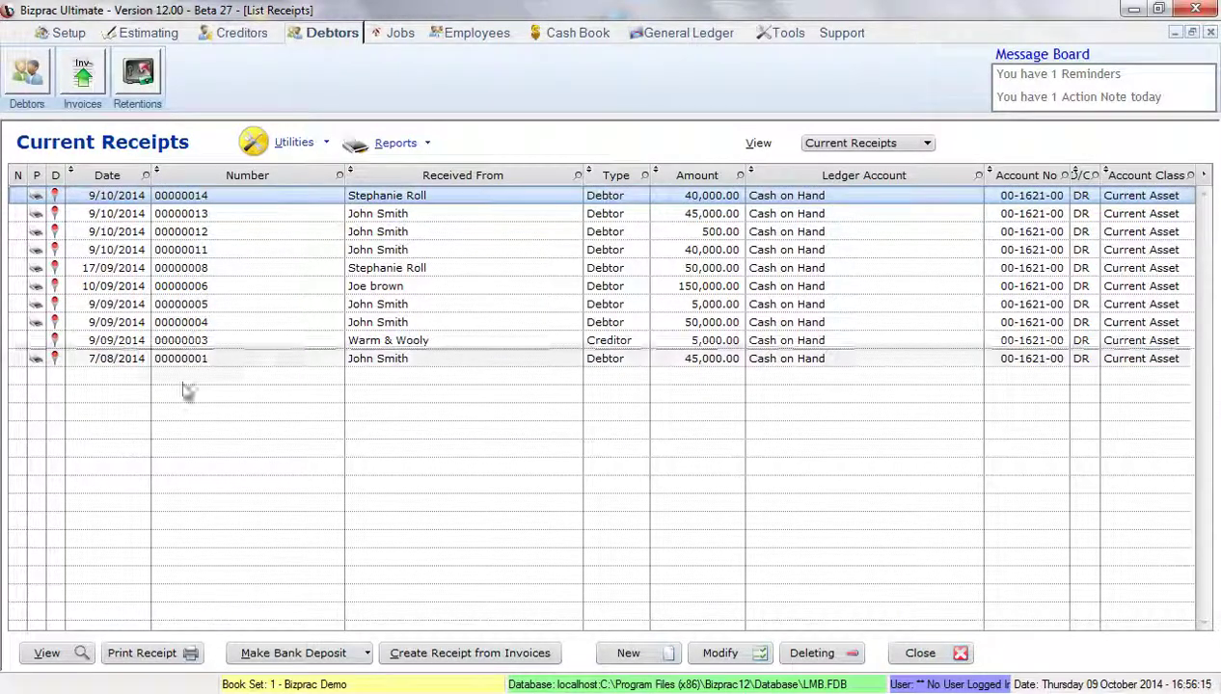
left_click(84, 657)
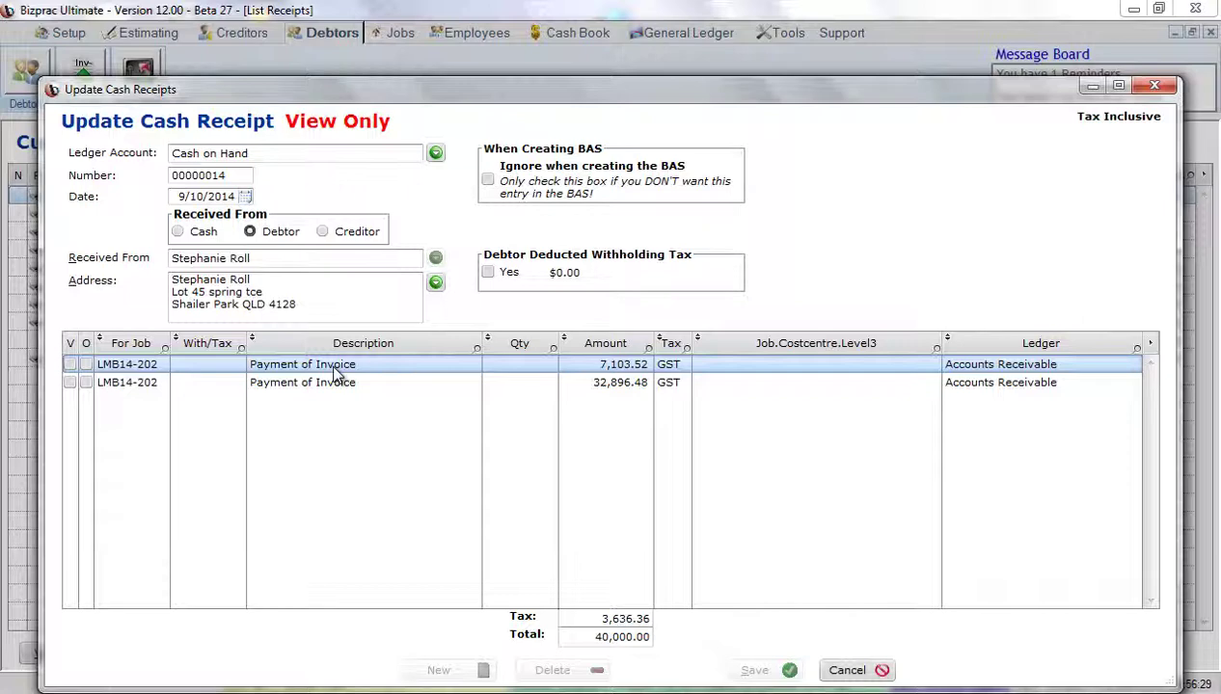
left_click(847, 671)
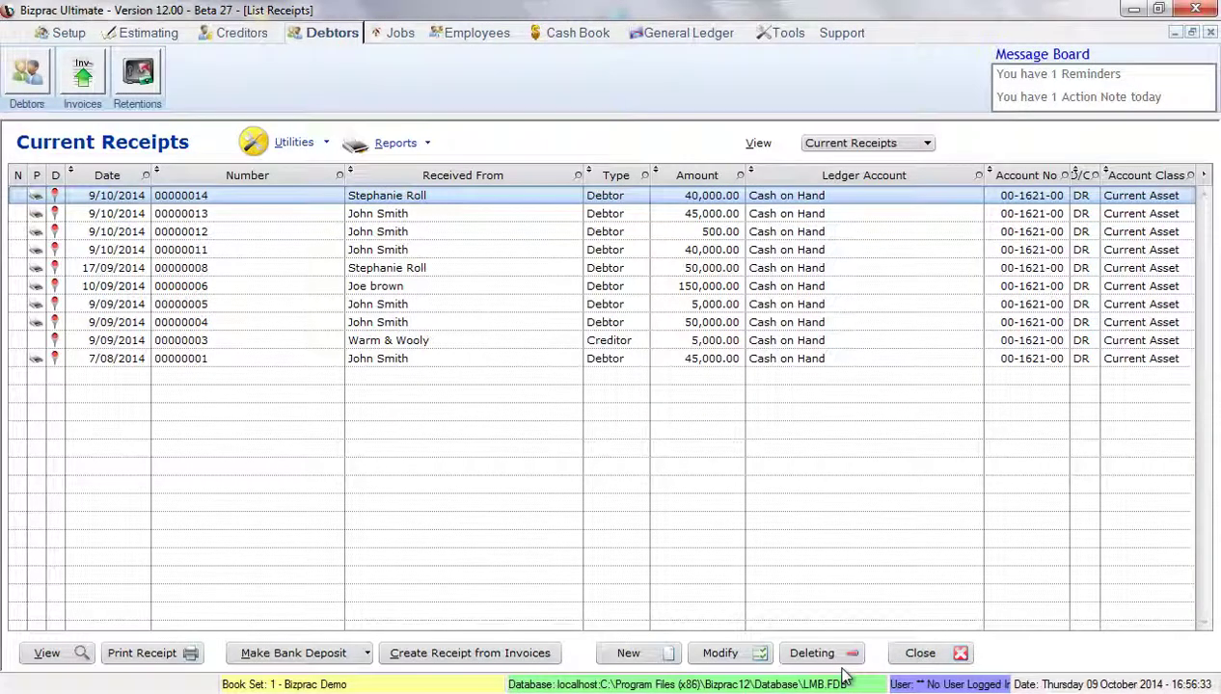